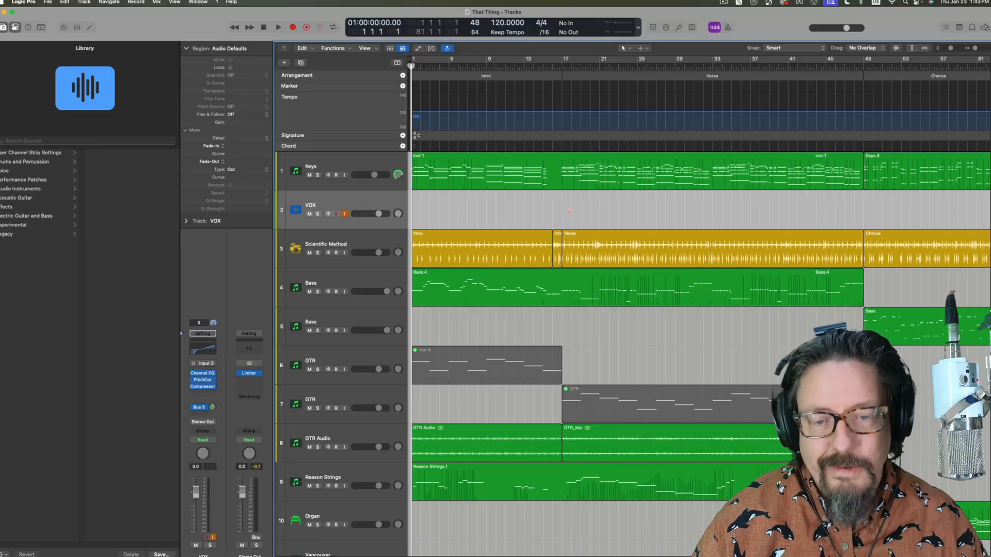
- Switch to Omnibus and review the connected devices and the list of devices available to add, without adding any
key("super+Tab")
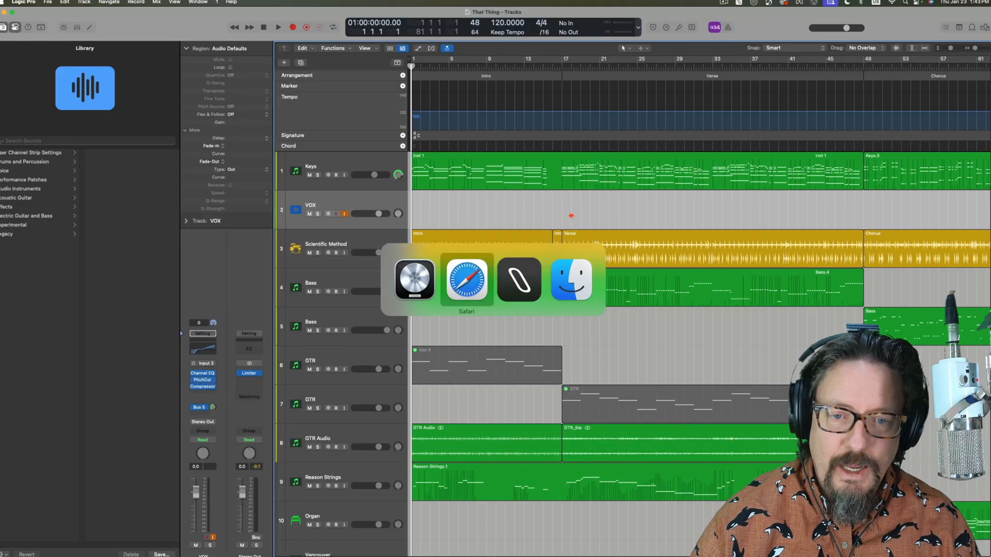
key("super+Tab")
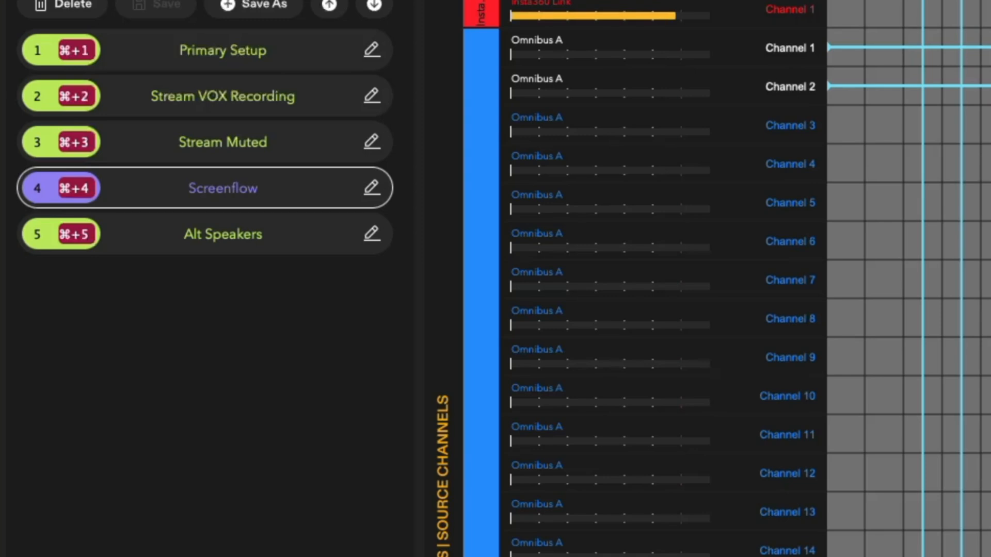
scroll(214, 509, "down", 5)
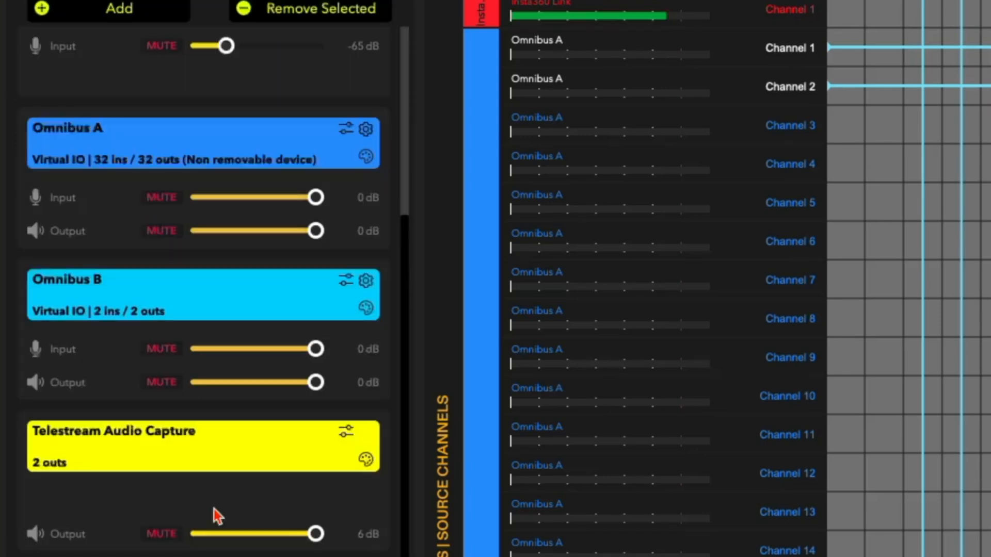
scroll(207, 273, "up", 5)
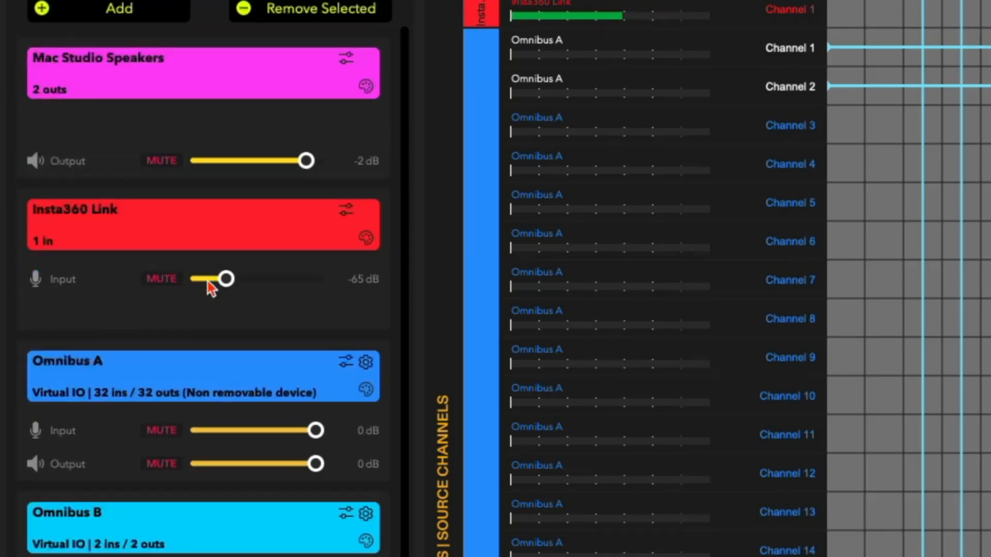
left_click(95, 11)
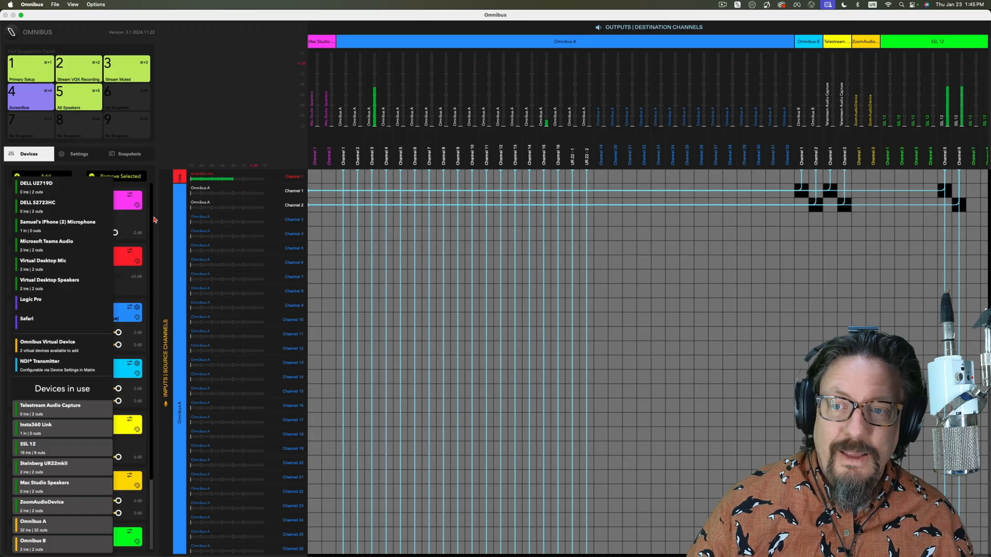
left_click(154, 217)
- Check the I/O channel options of the Omnibus A virtual device, cancel the dialog, and examine the SSL 12 input routing
scroll(98, 291, "down", 3)
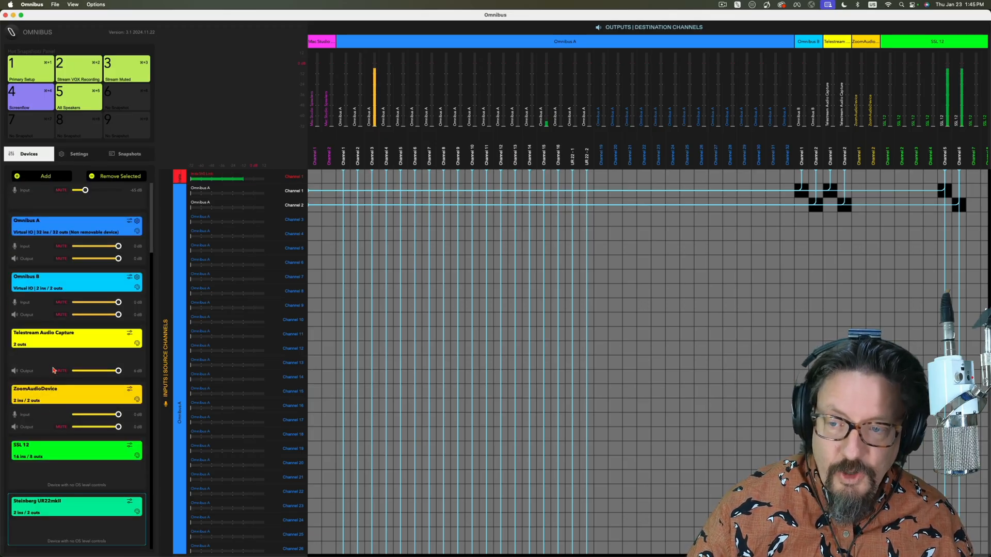
scroll(49, 355, "up", 3)
left_click(54, 276)
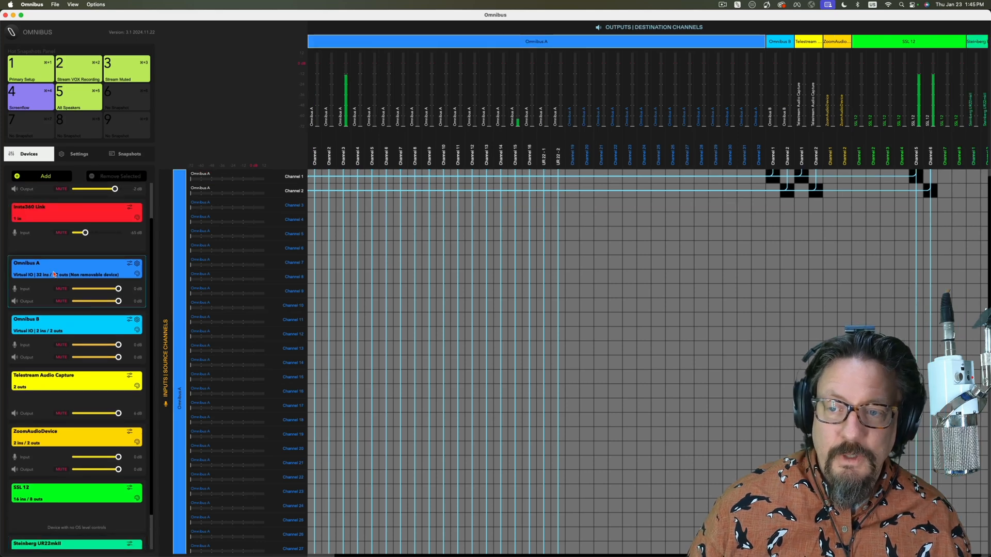
left_click(137, 265)
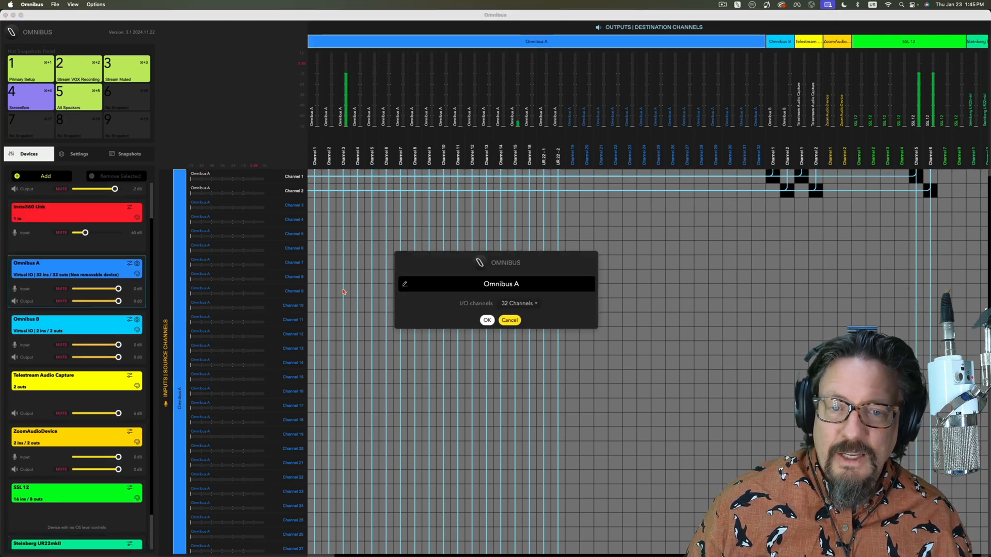
left_click(534, 306)
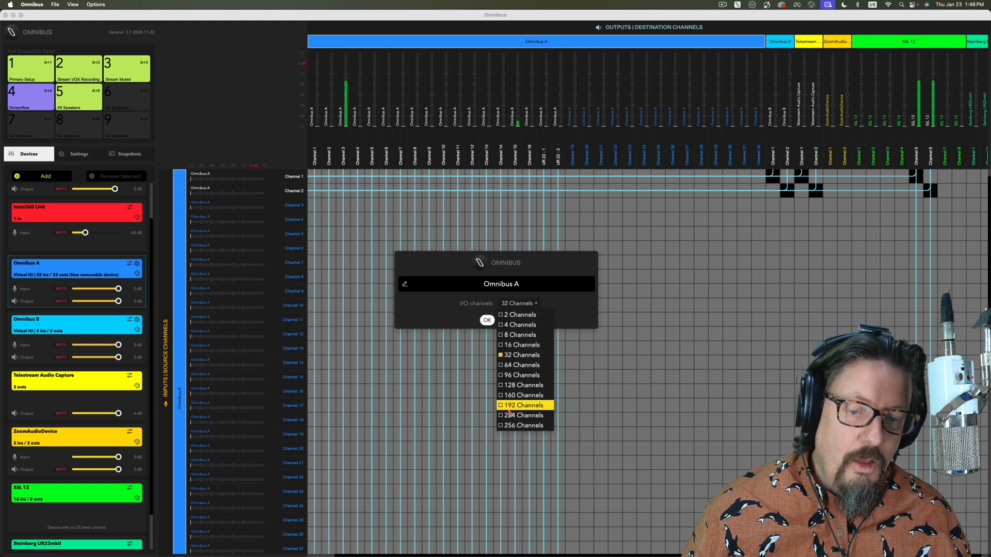
left_click(551, 264)
left_click(510, 319)
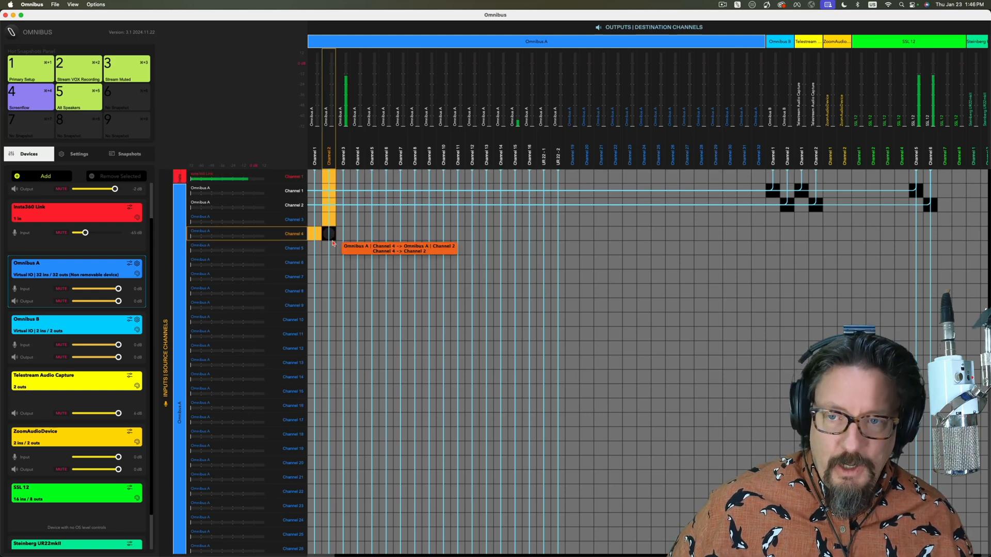
scroll(332, 243, "down", 10)
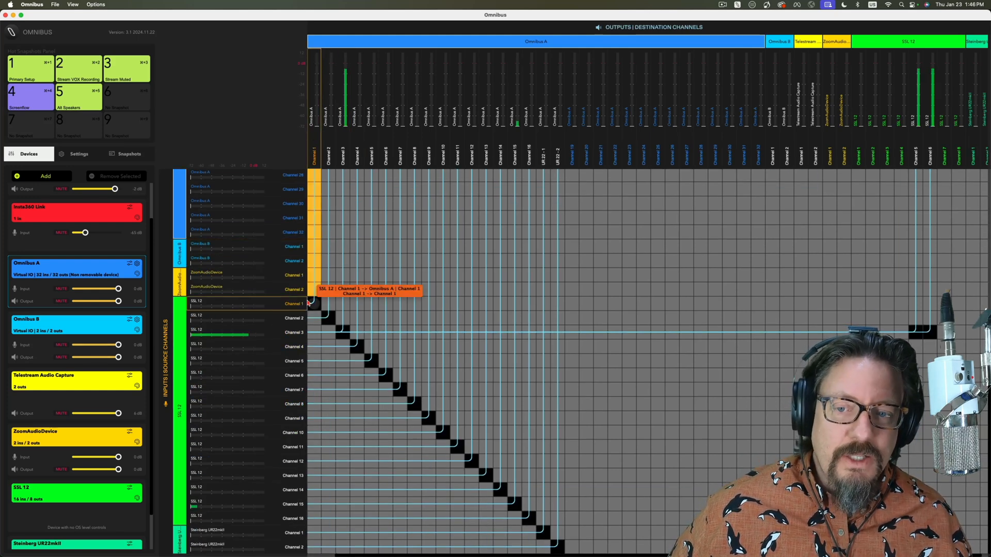
- Switch to Logic Pro and bring up its audio device settings in a clear area of the screen
key("super+Tab")
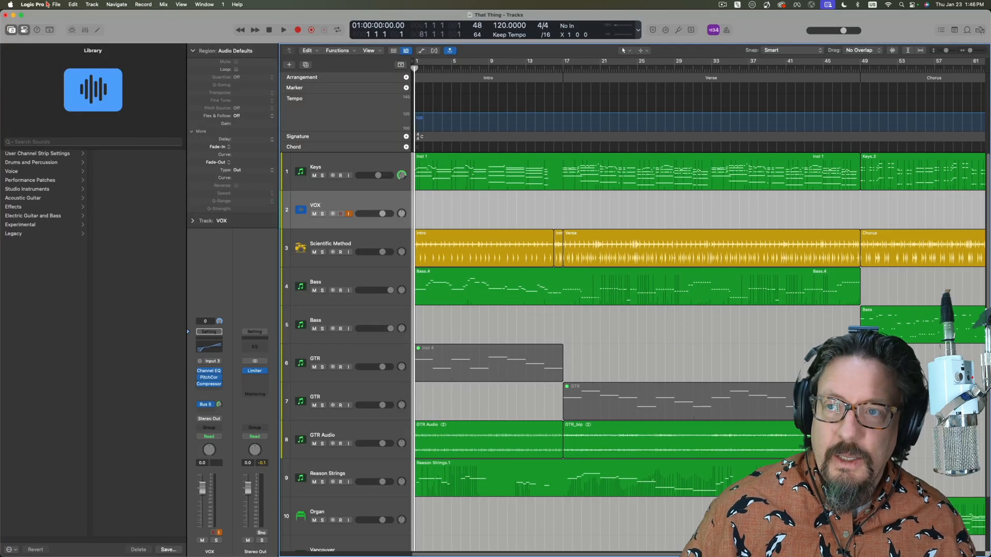
left_click(44, 4)
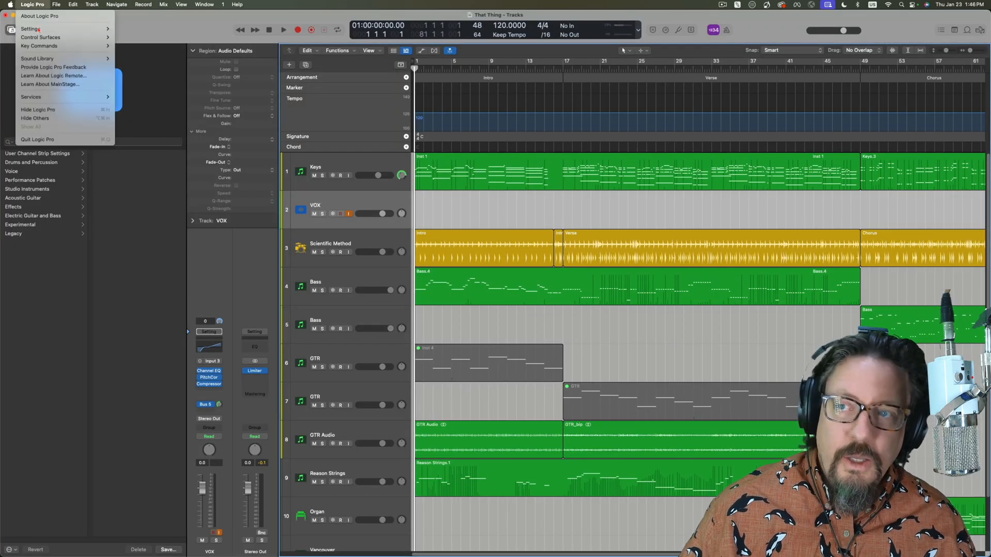
mouse_move(46, 28)
left_click(132, 37)
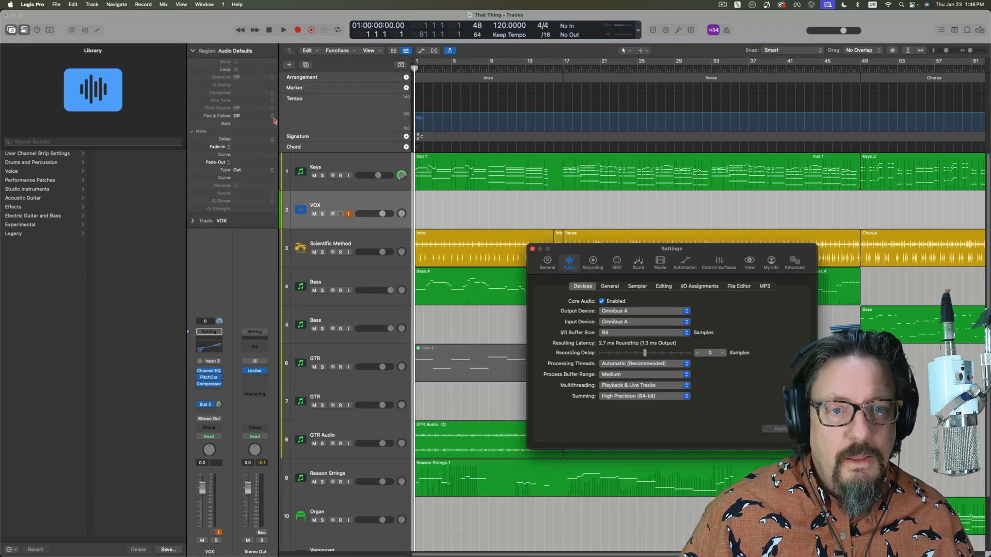
left_click_drag(547, 249, 476, 206)
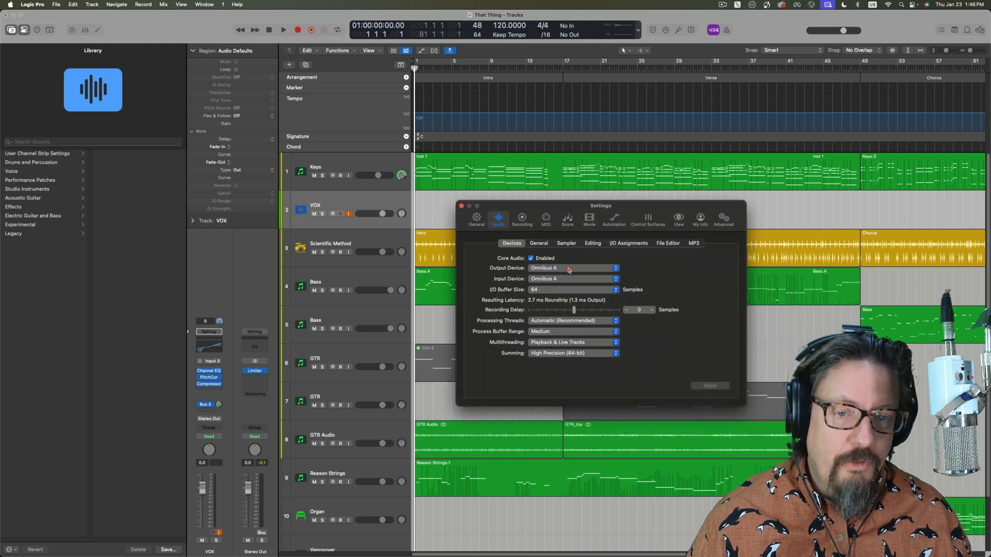
- Review the output and input device choices, keep Omnibus A for both, and close the settings
left_click(563, 269)
left_click(696, 272)
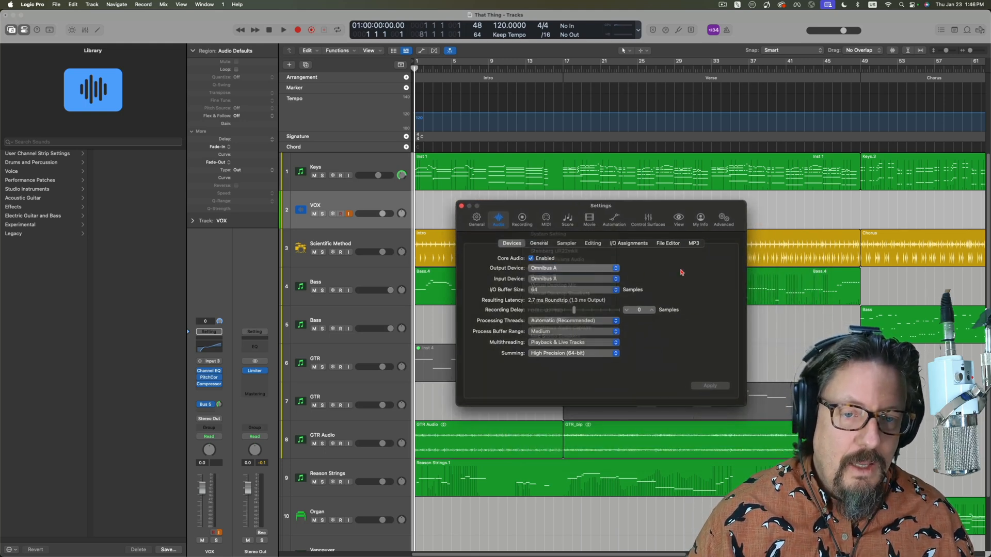
left_click(561, 279)
left_click(592, 280)
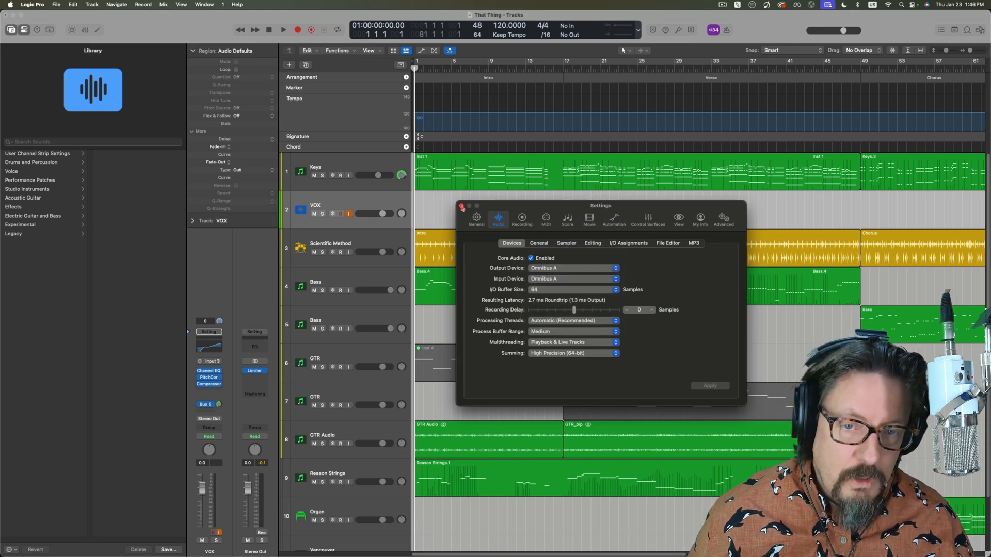
left_click(462, 208)
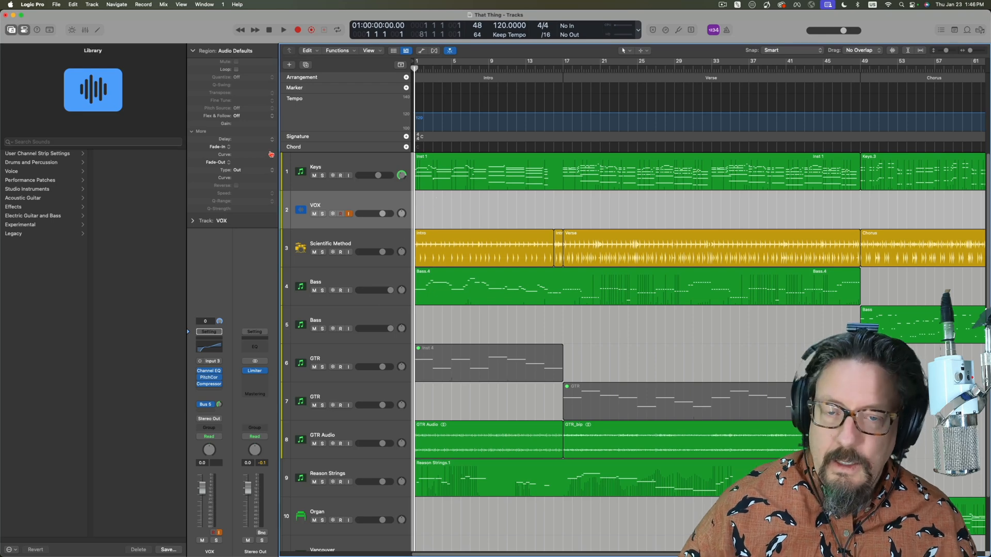
- Switch back to Omnibus and open the system audio and MIDI setup for the Steinberg UR22mkII
key("super+Tab")
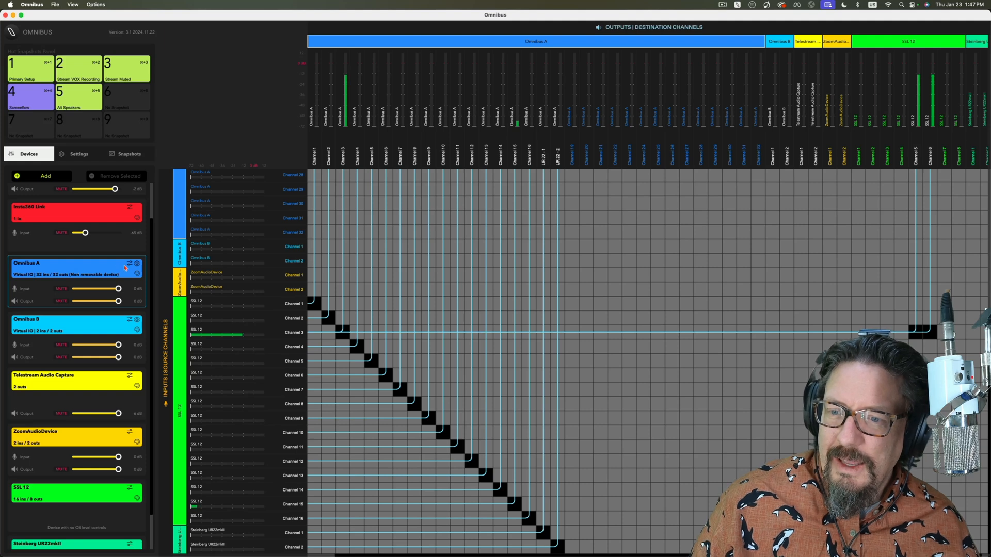
scroll(75, 309, "down", 2)
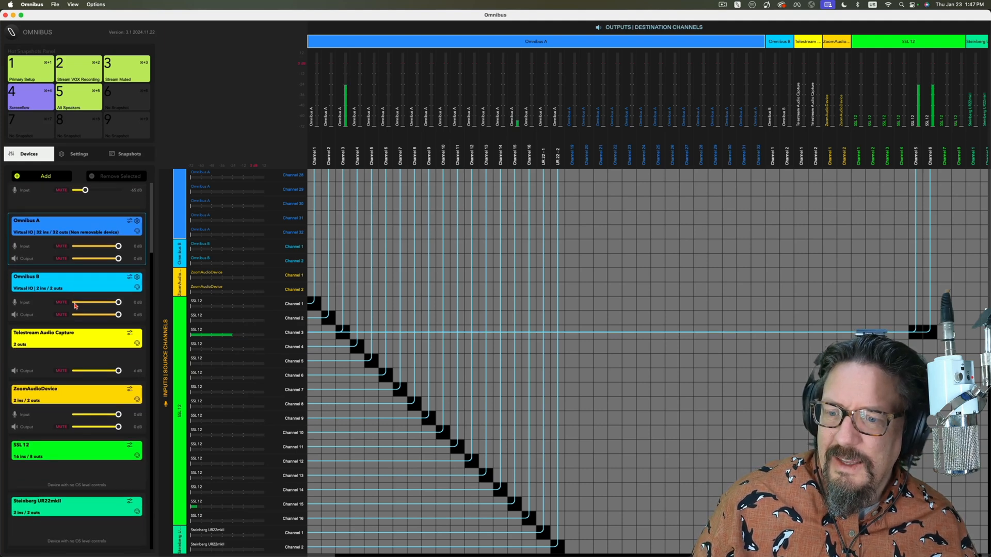
left_click(63, 508)
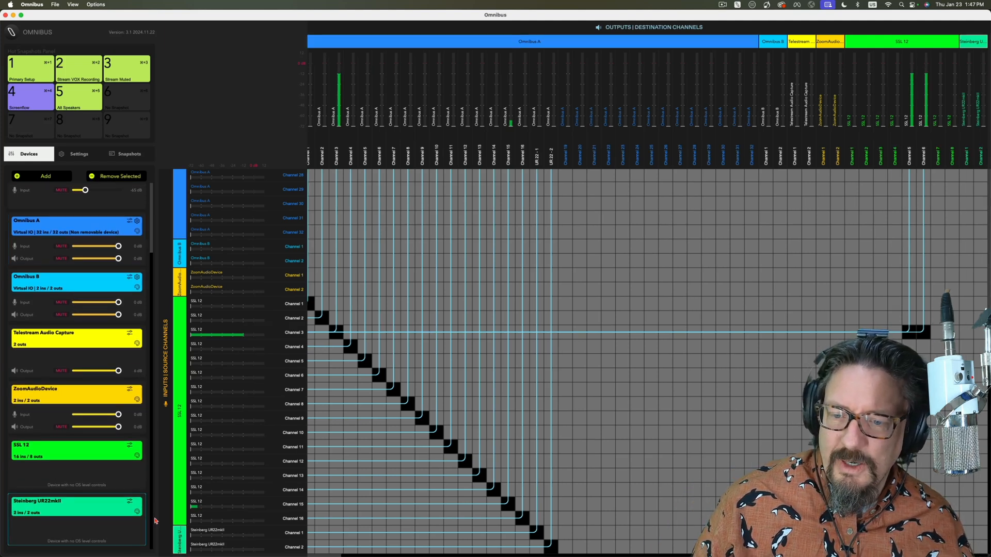
left_click(130, 502)
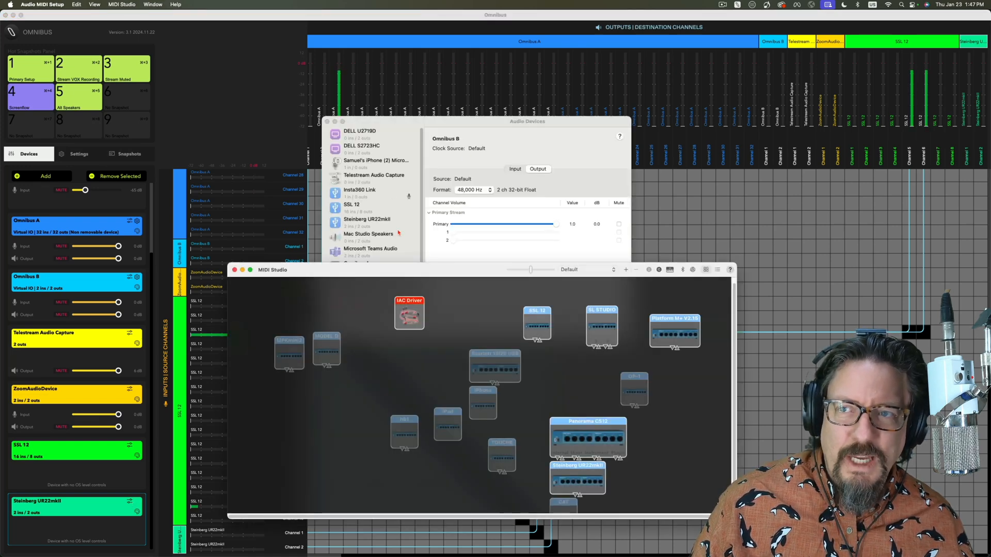
- View the Steinberg UR22mkII's properties in MIDI Studio, close them, and return to the Omnibus routing matrix
left_click(572, 482)
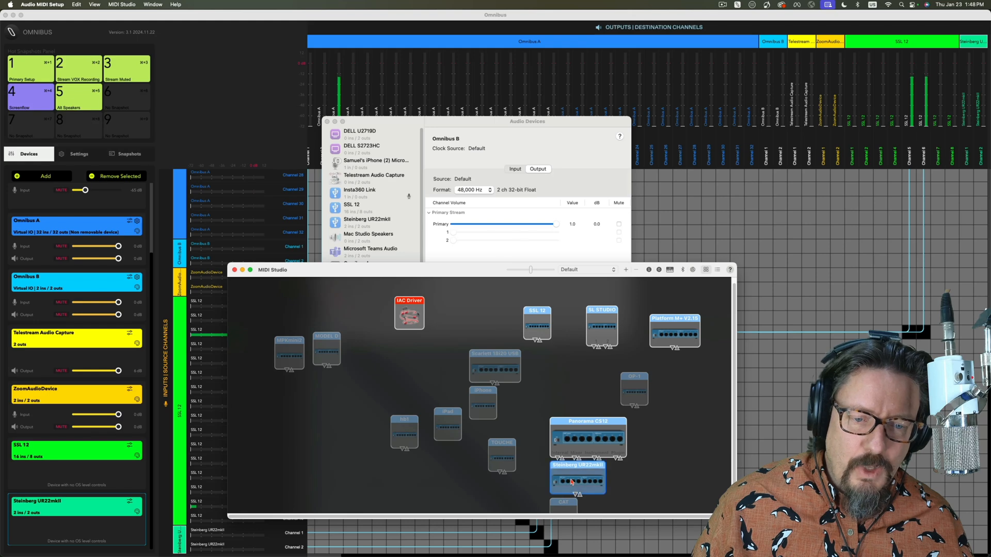
double_click(571, 482)
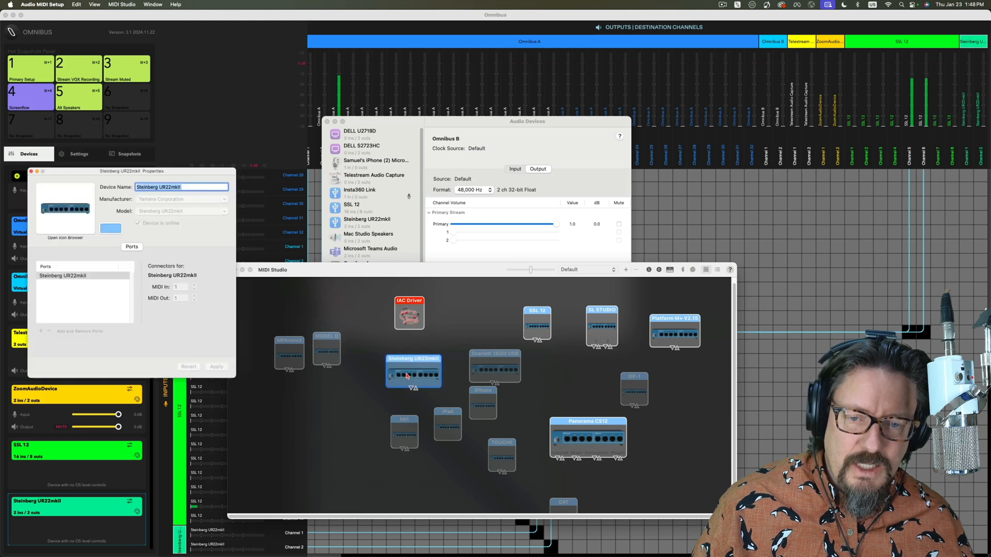
left_click(32, 172)
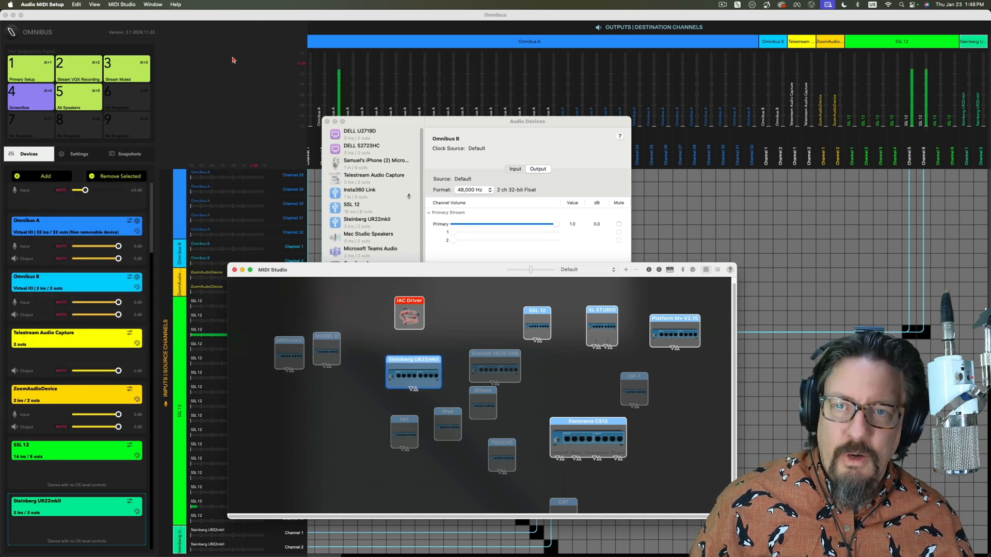
left_click(281, 251)
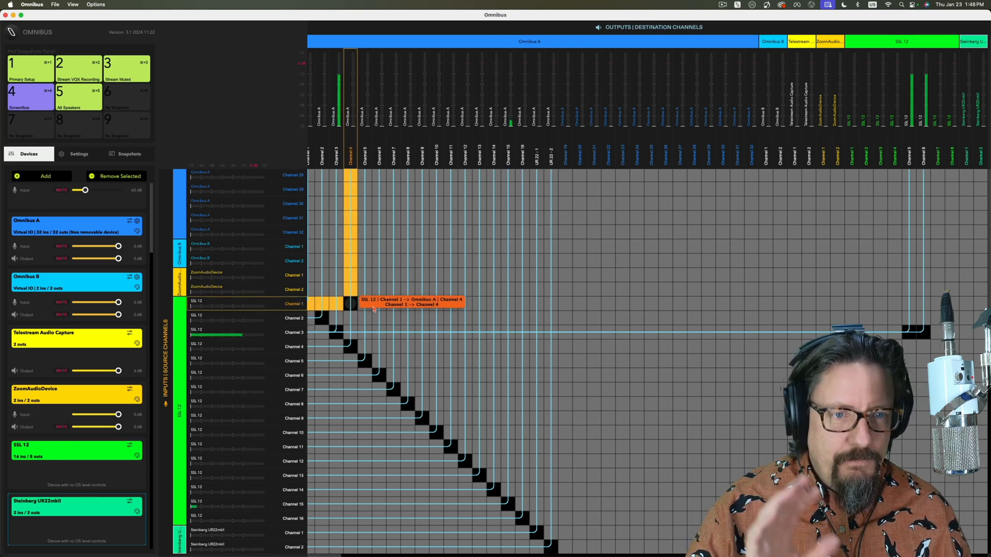
- Examine how Omnibus A, SSL 12 and Steinberg UR22mkII source channels are routed to the destination channels in the matrix
scroll(464, 278, "up", 3)
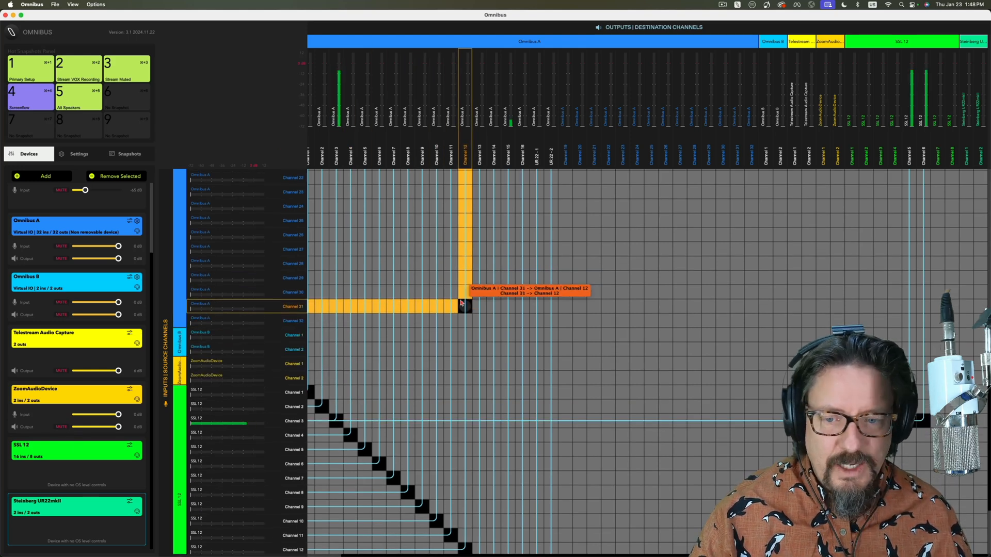
scroll(461, 300, "up", 10)
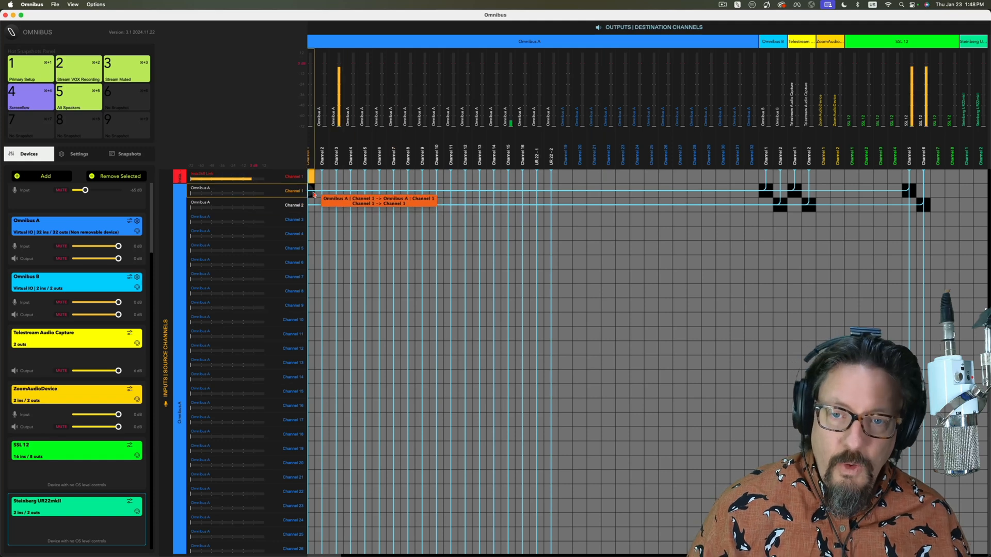
scroll(457, 198, "left", 3)
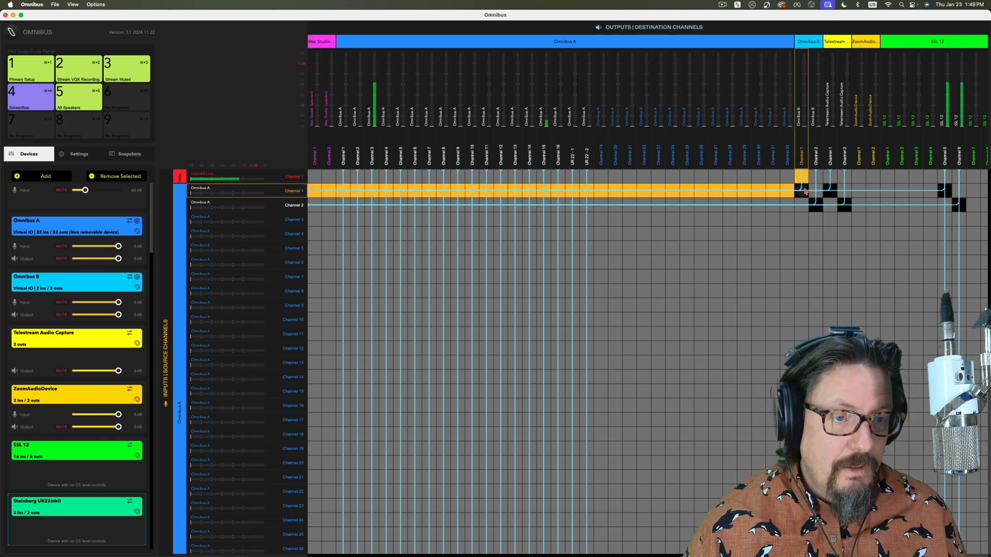
scroll(804, 190, "right", 3)
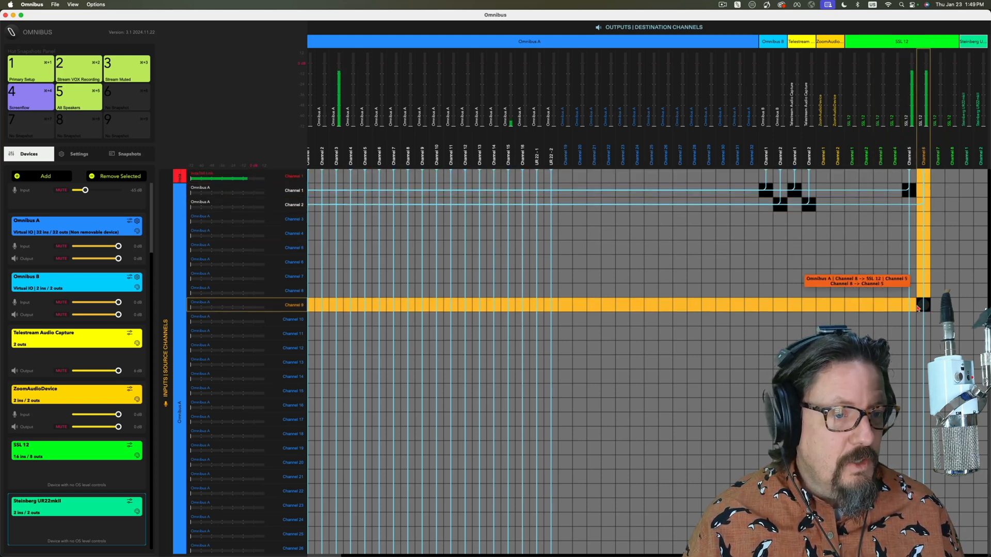
scroll(919, 290, "down", 10)
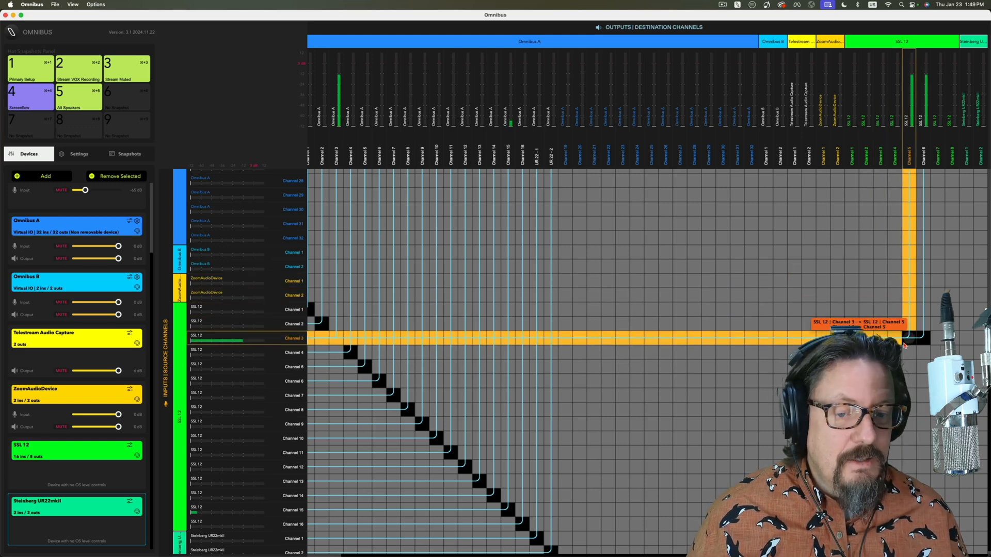
scroll(904, 345, "down", 1)
scroll(904, 345, "up", 2)
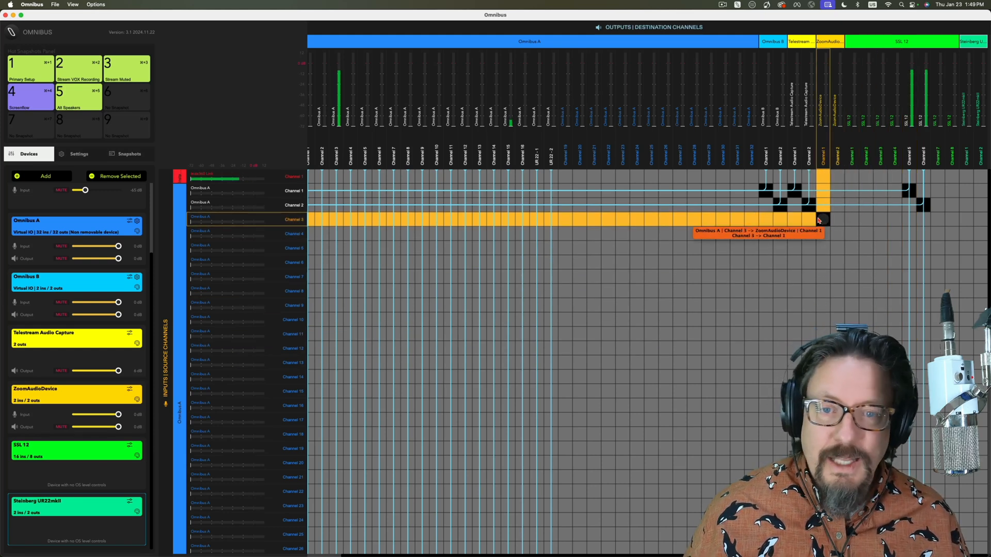
scroll(540, 249, "down", 10)
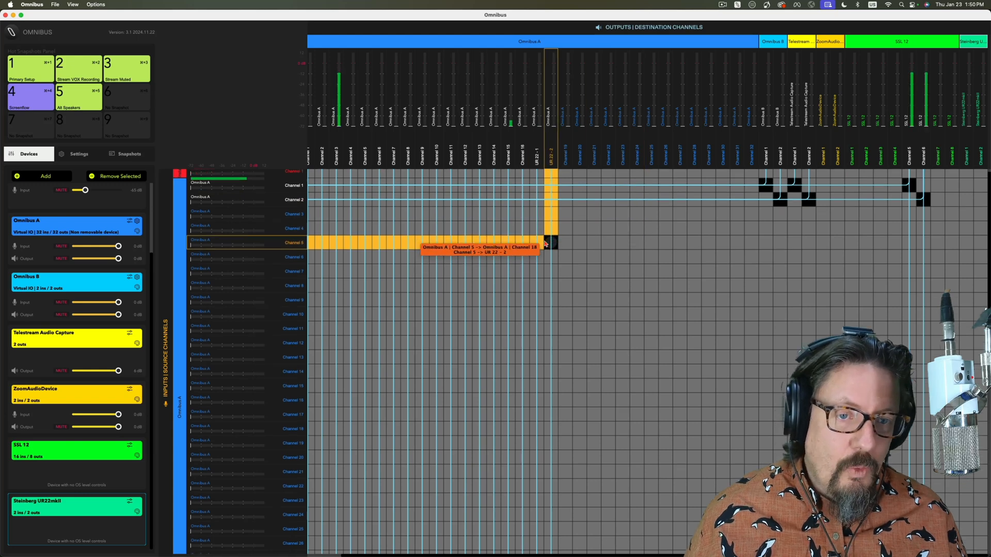
scroll(547, 243, "left", 2)
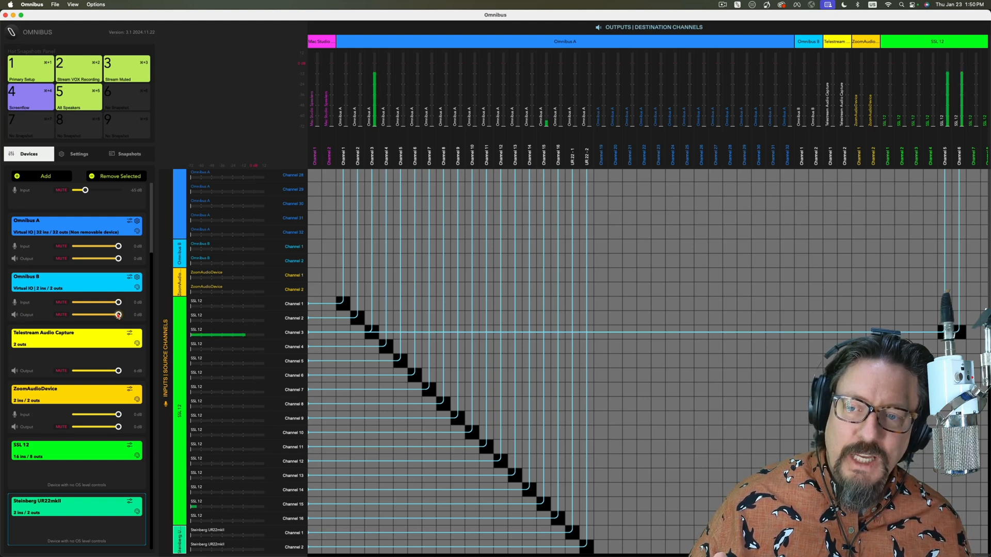
- Review the Omnibus settings for sample rate, buffer size, clock drift compensation and the available MIDI input choices, leaving MIDI input at None
left_click(79, 156)
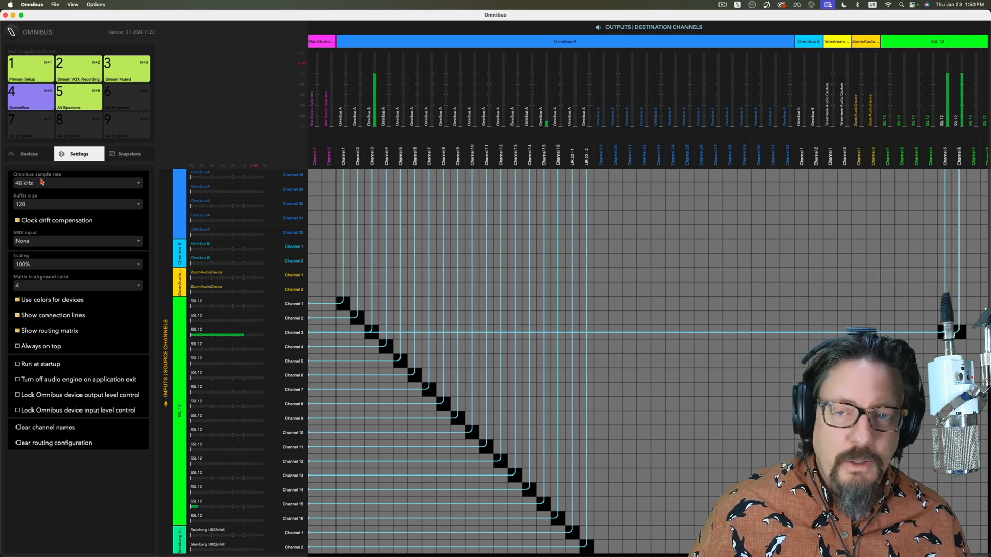
left_click(30, 206)
left_click(144, 166)
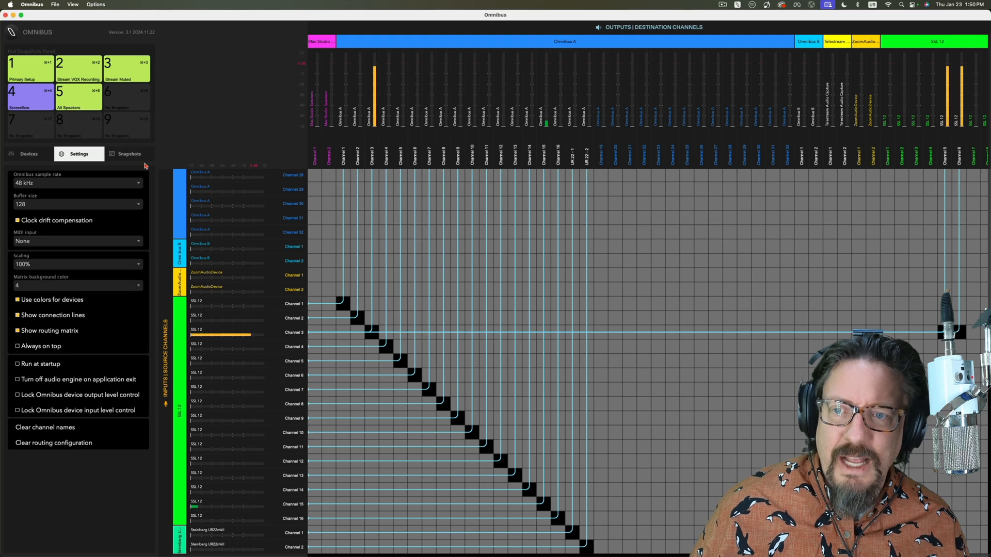
left_click(79, 221)
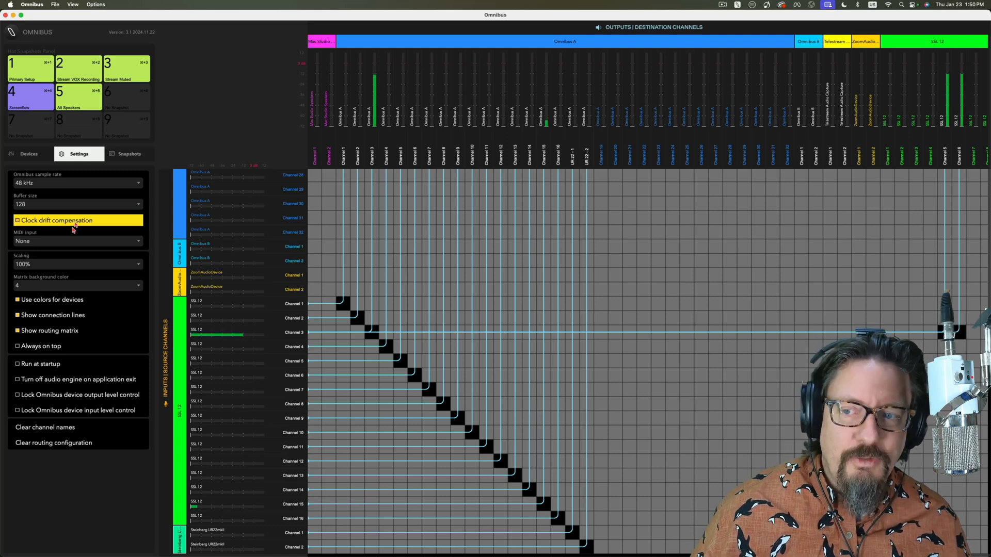
left_click(78, 244)
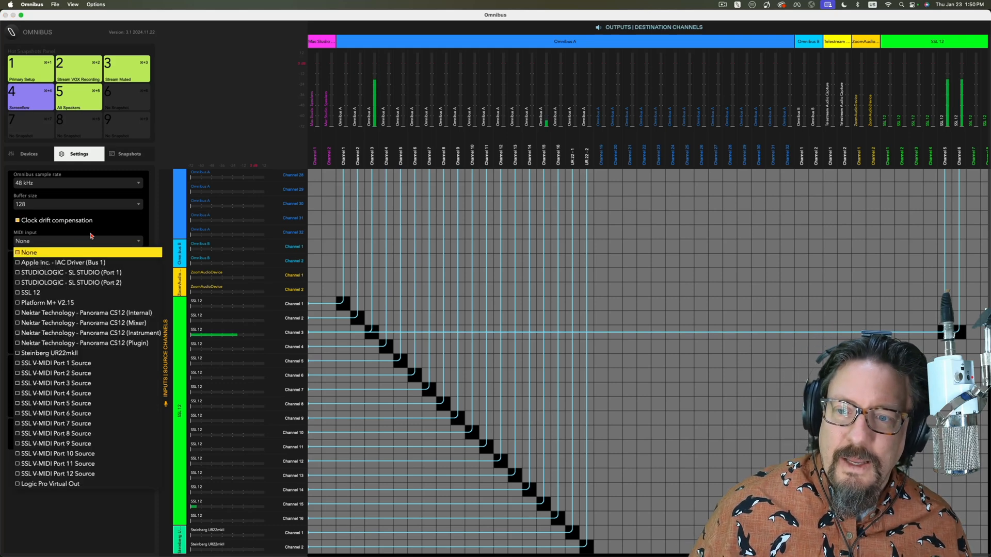
left_click(145, 230)
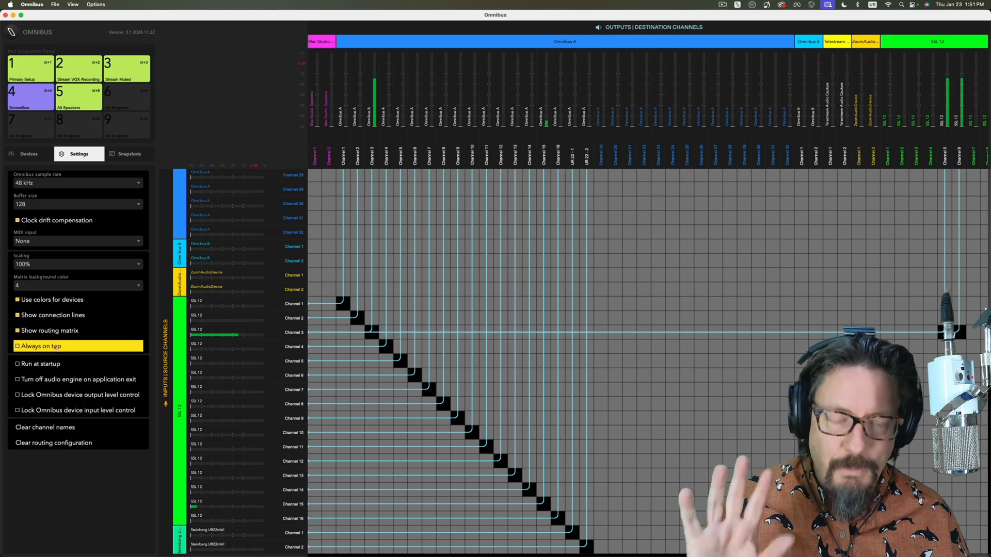
- View the saved snapshots and the hot snapshot assignment options for the Screenflow snapshot, without changing its assignment
left_click(124, 157)
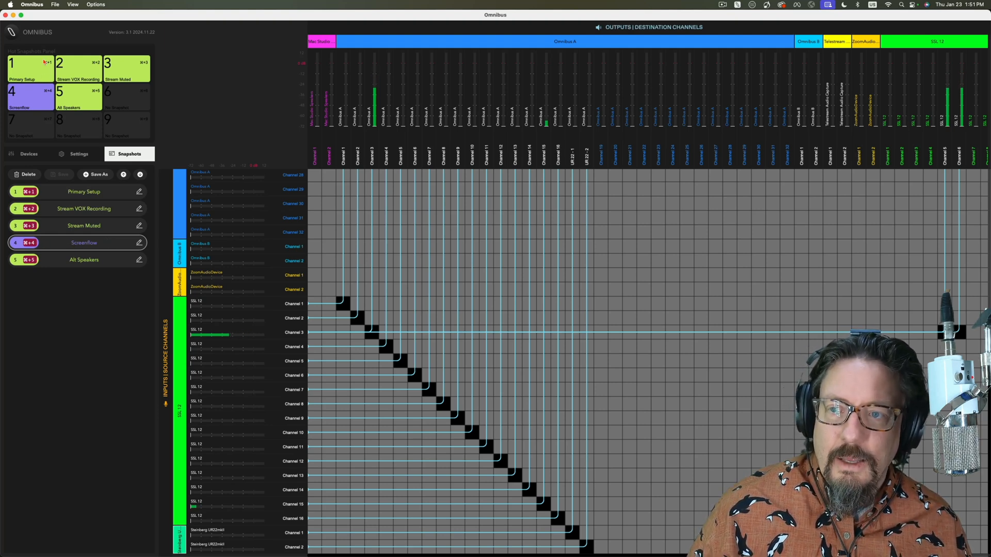
right_click(83, 243)
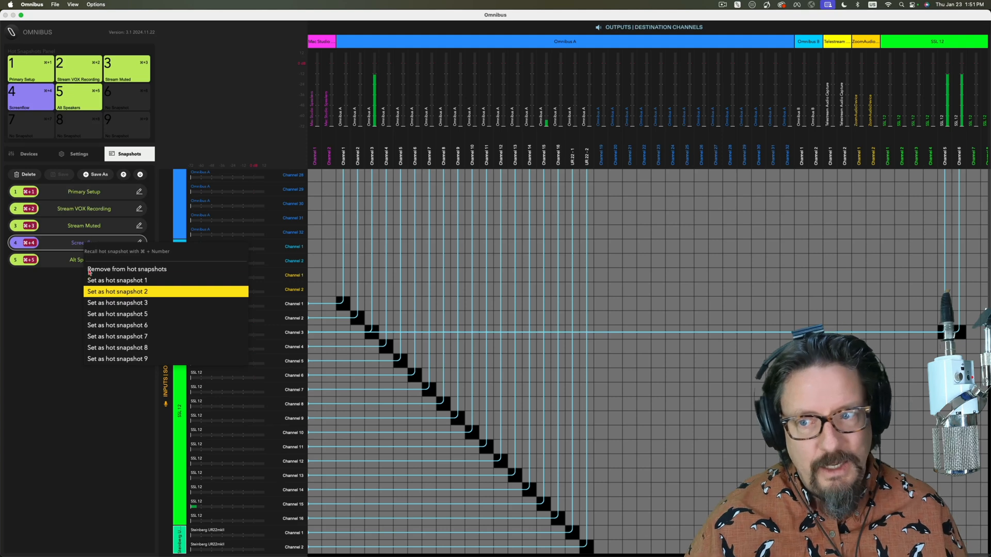
left_click(163, 78)
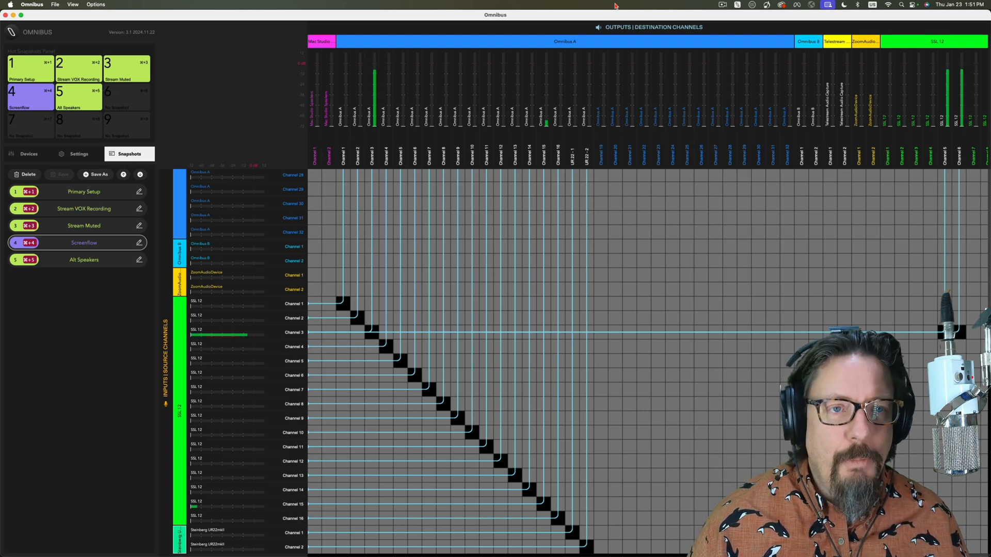
- Open the Stream Deck configuration and assign the Omnibus Snapshots action to the empty key beside Screen-flow
left_click(752, 5)
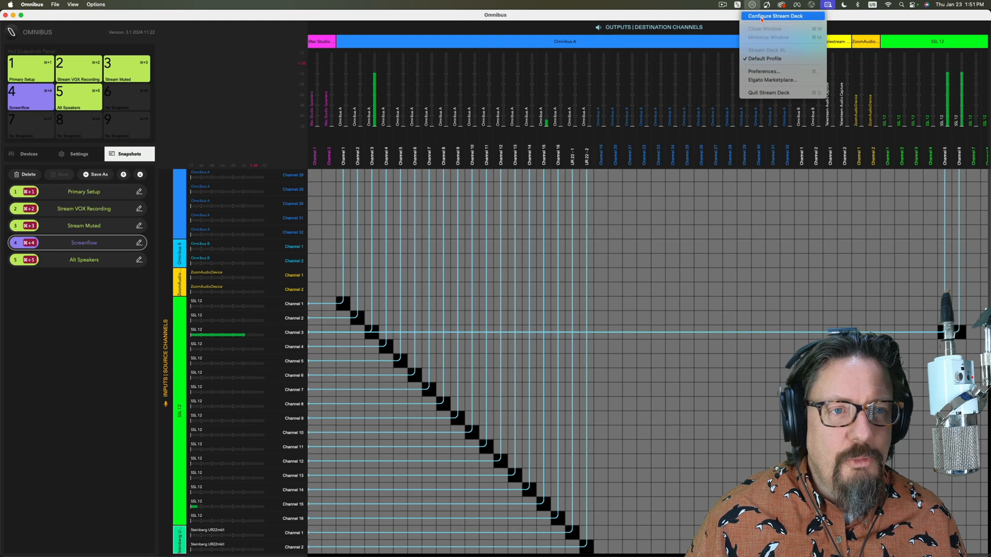
left_click(761, 17)
left_click_drag(613, 72, 696, 94)
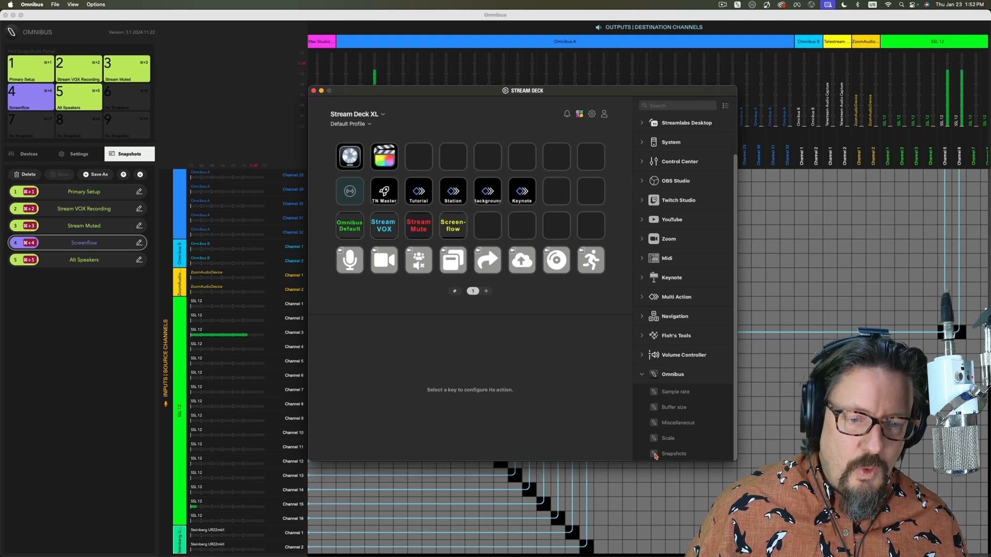
left_click_drag(673, 453, 487, 230)
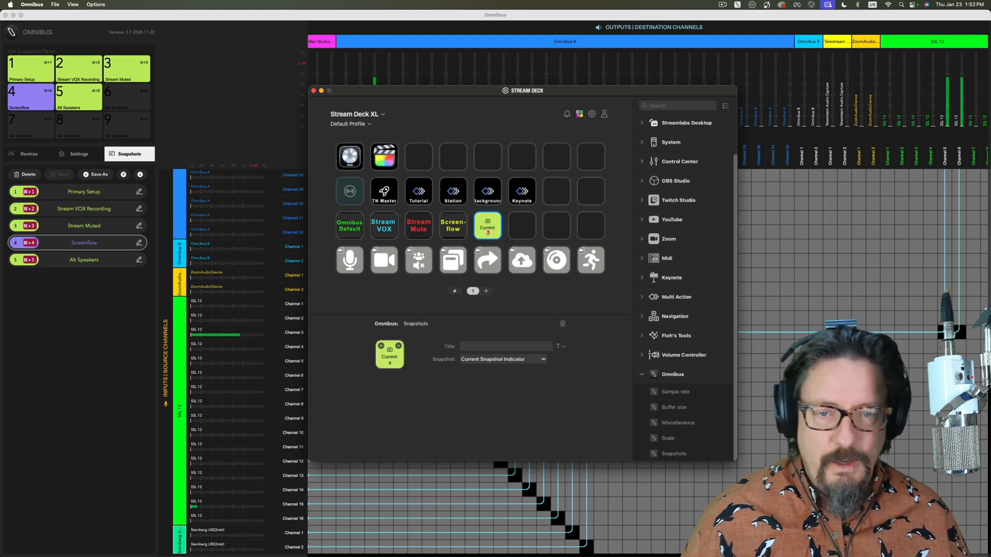
- Set the new key's action to Recall Snapshot 5 and give it the two-line title "Alt Speakers"
left_click(543, 360)
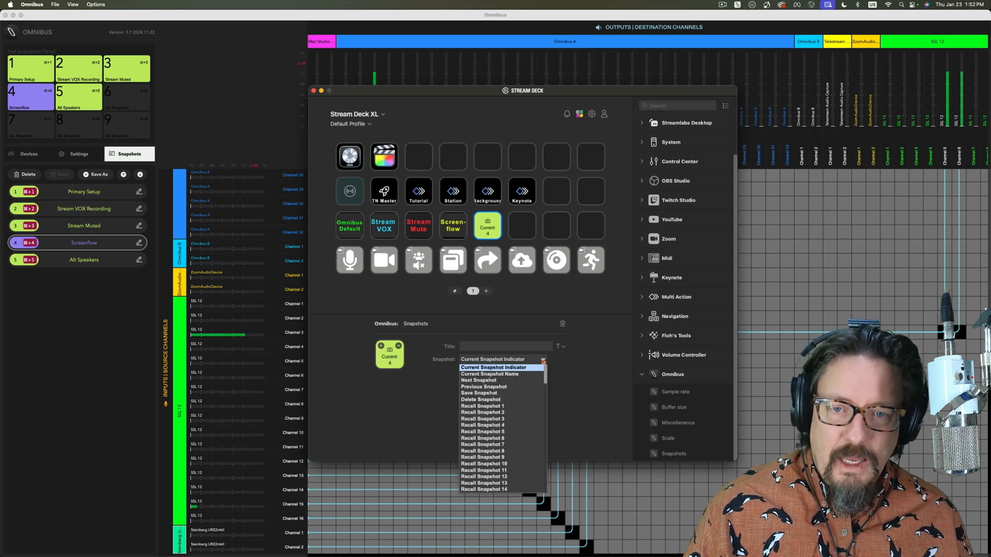
left_click(503, 432)
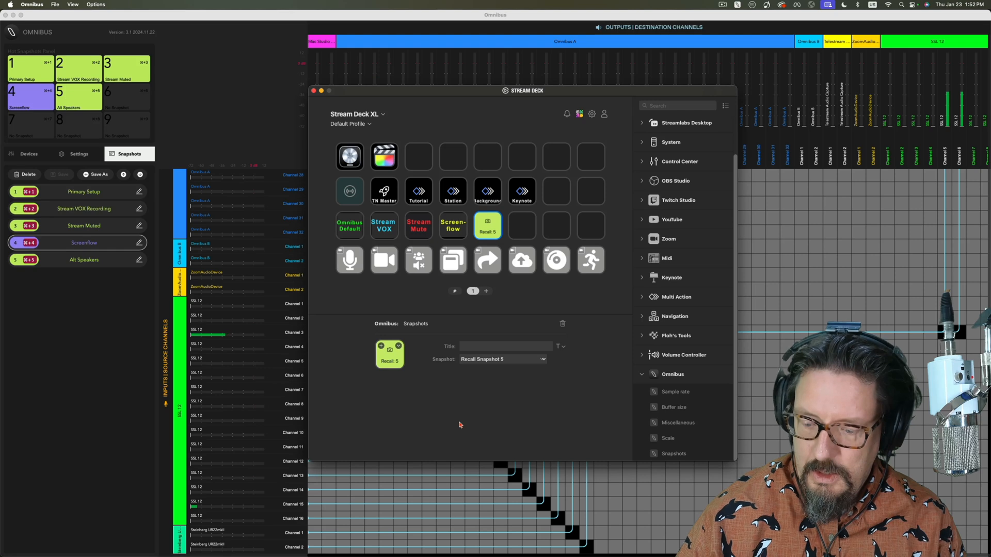
type("A")
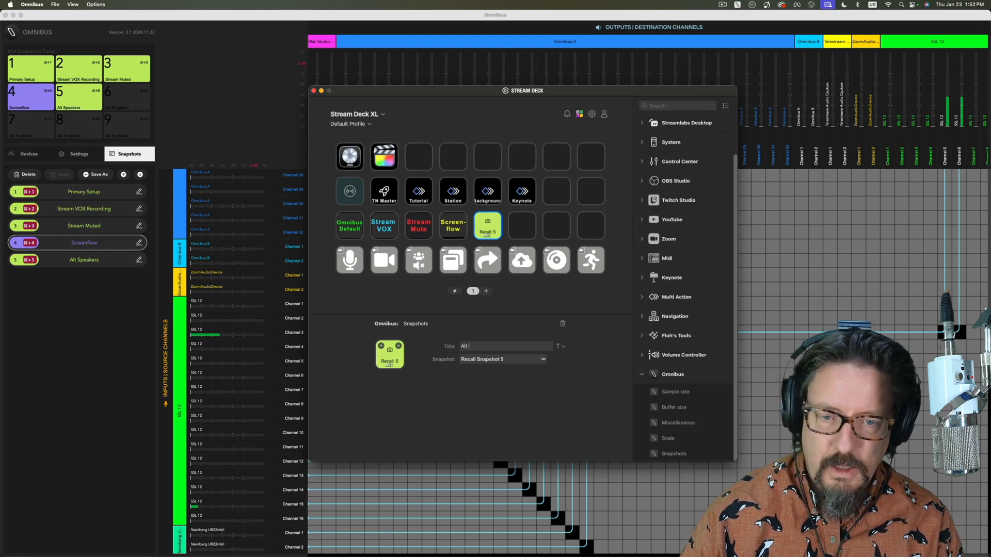
type("lt")
key("Return")
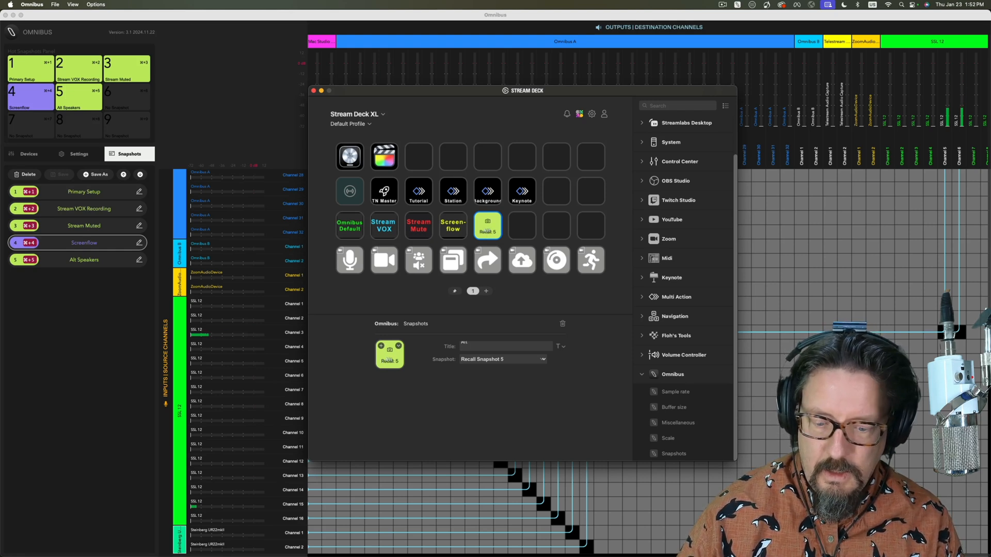
type("Speakers")
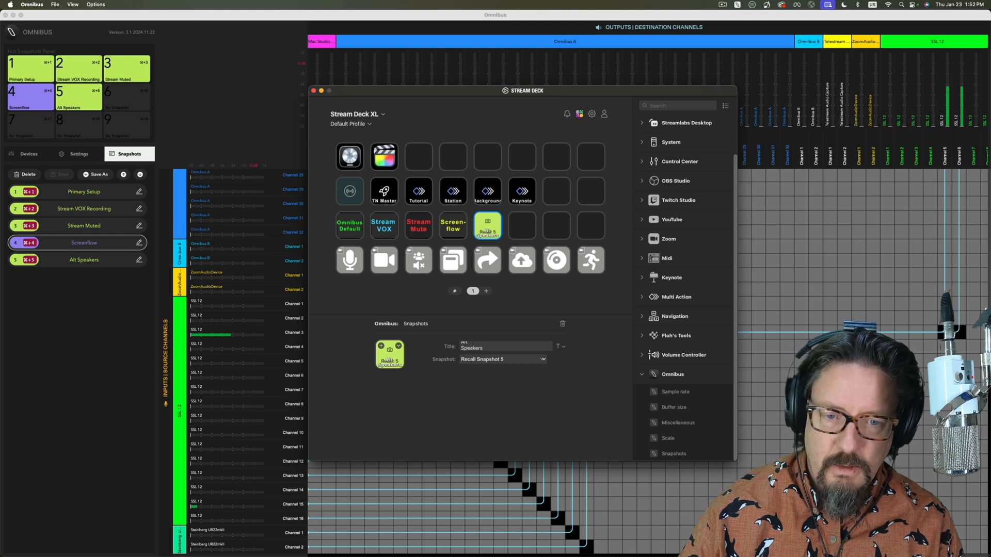
- Align the Alt Speakers key title to the middle and set its font size to 14 pt
left_click(561, 347)
left_click(572, 368)
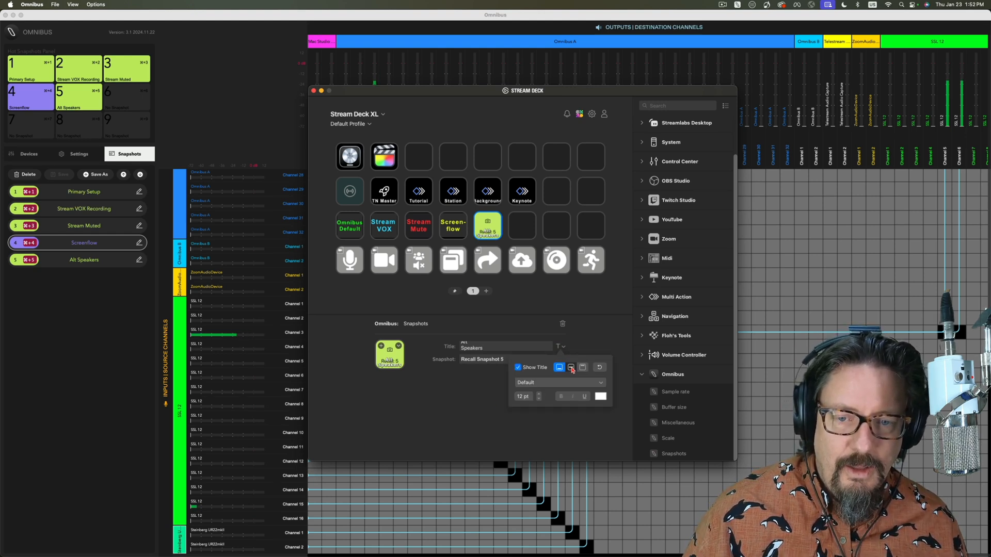
left_click(540, 394)
left_click(540, 395)
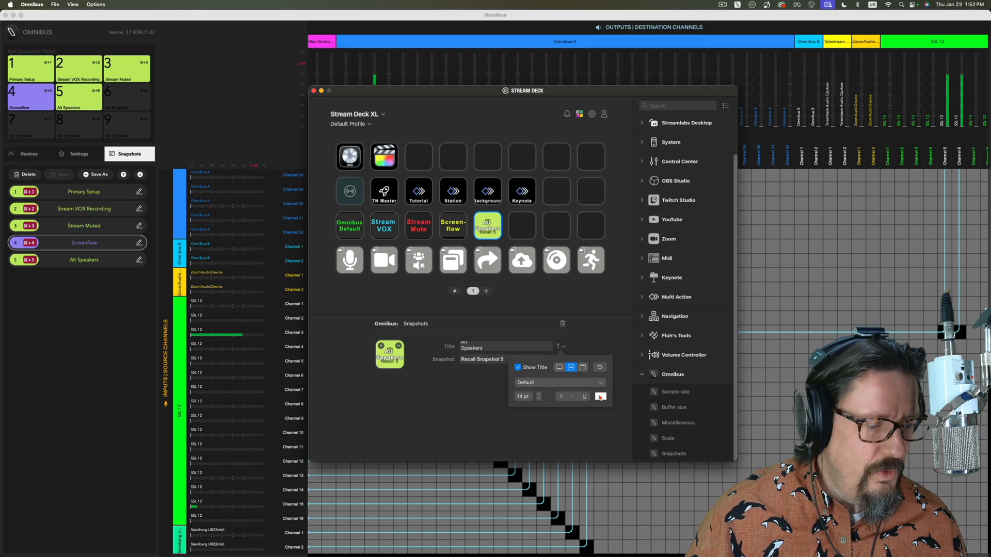
- Change the Alt Speakers title colour to magenta using the colour wheel
left_click(600, 397)
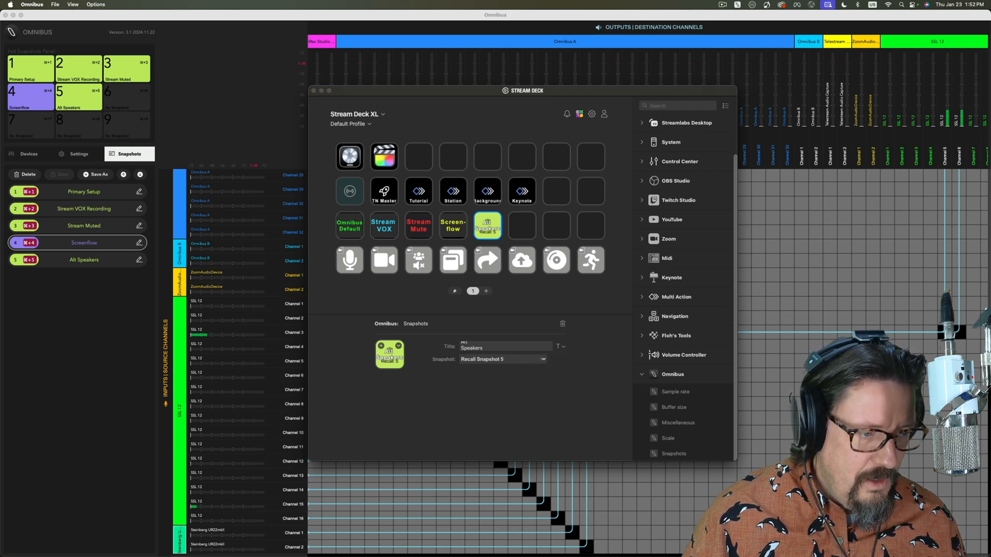
left_click_drag(568, 317, 677, 209)
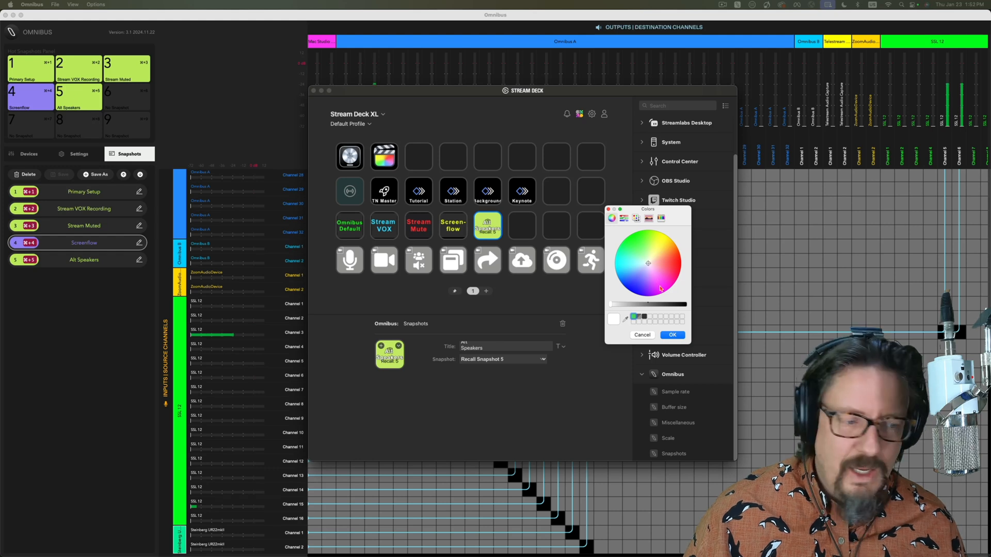
left_click_drag(660, 288, 661, 290)
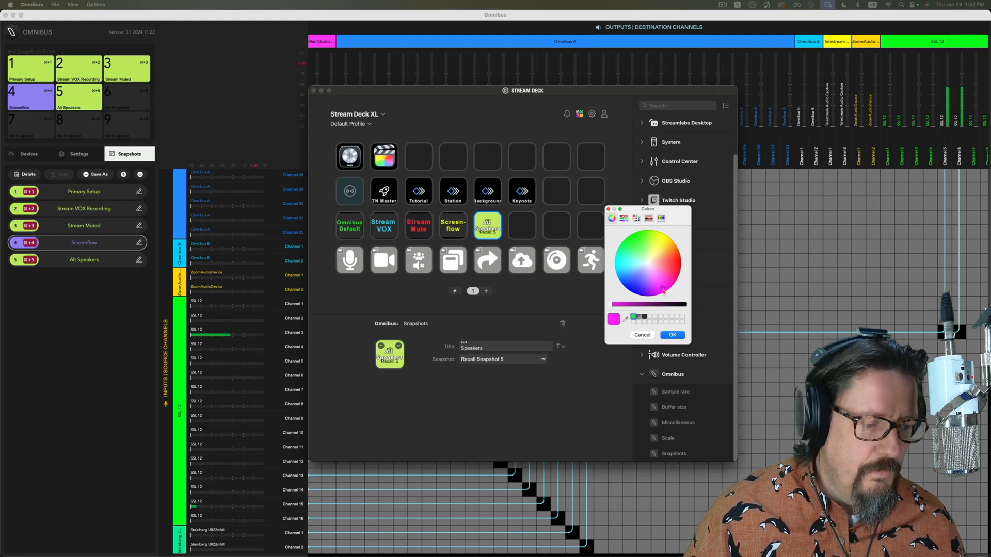
left_click(671, 335)
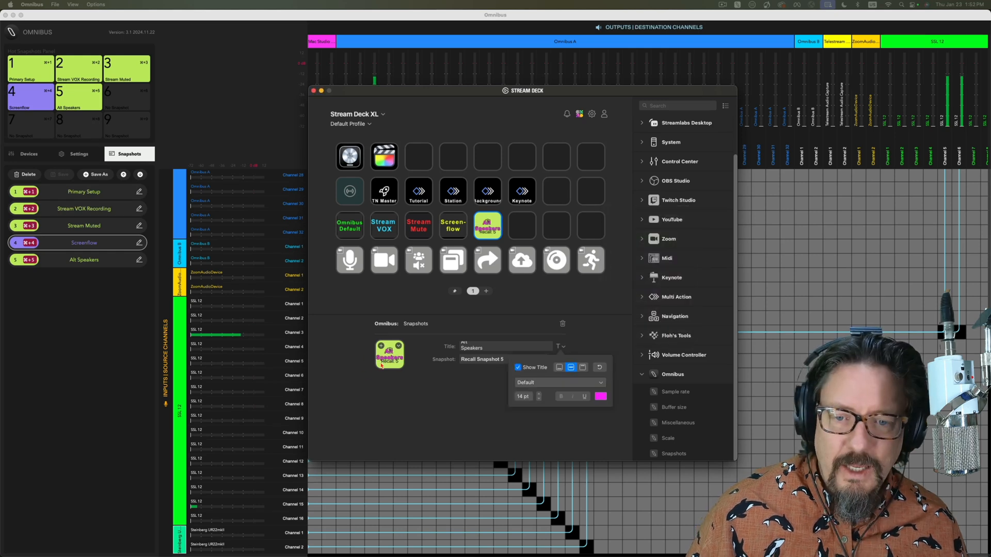
left_click(414, 377)
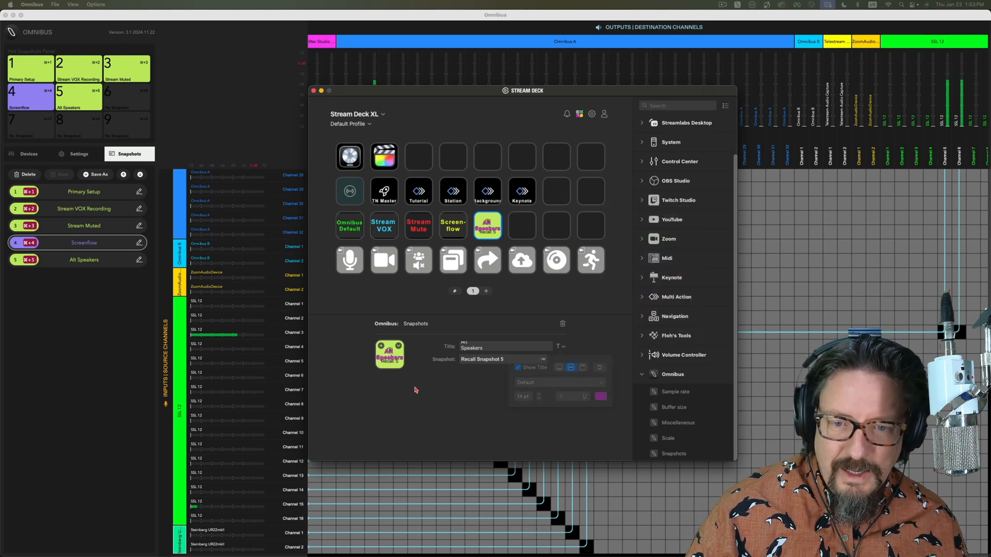
- Replace the Alt Speakers key icon with "Screenshot 2025-01-23 at 10.08.14 AM" from the Desktop folder, and close the Finder and Stream Deck windows
left_click(399, 346)
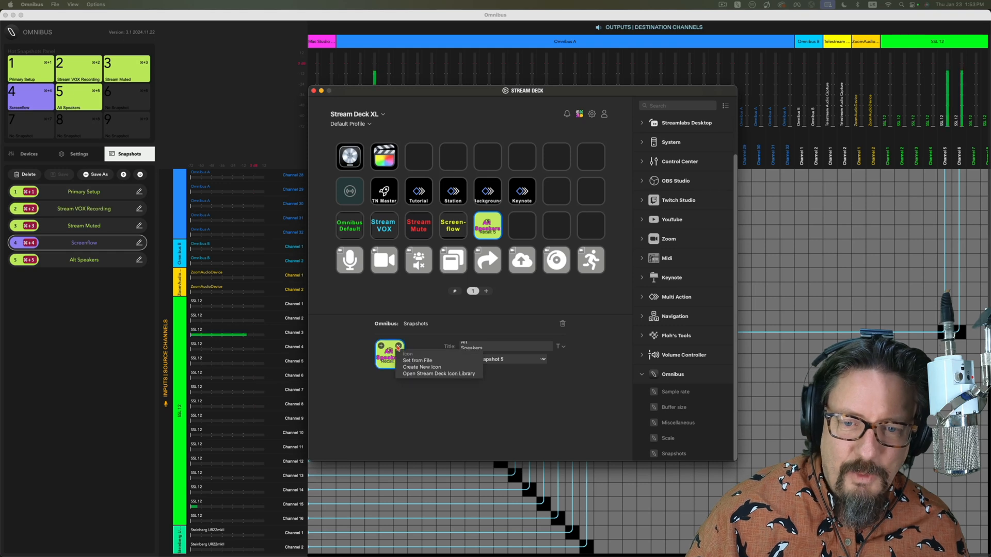
left_click(417, 393)
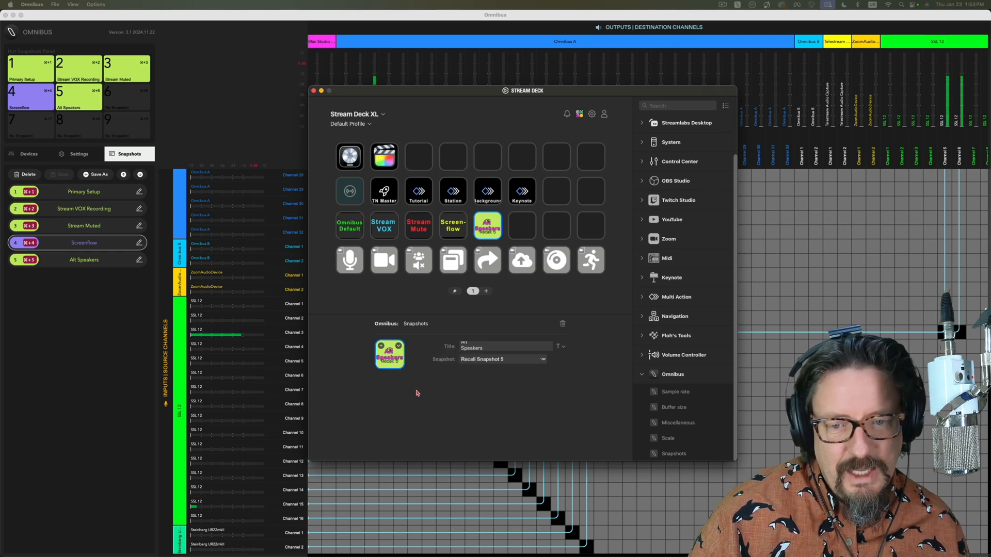
key("super+Tab")
key("super+Tab")
key("super+Tab")
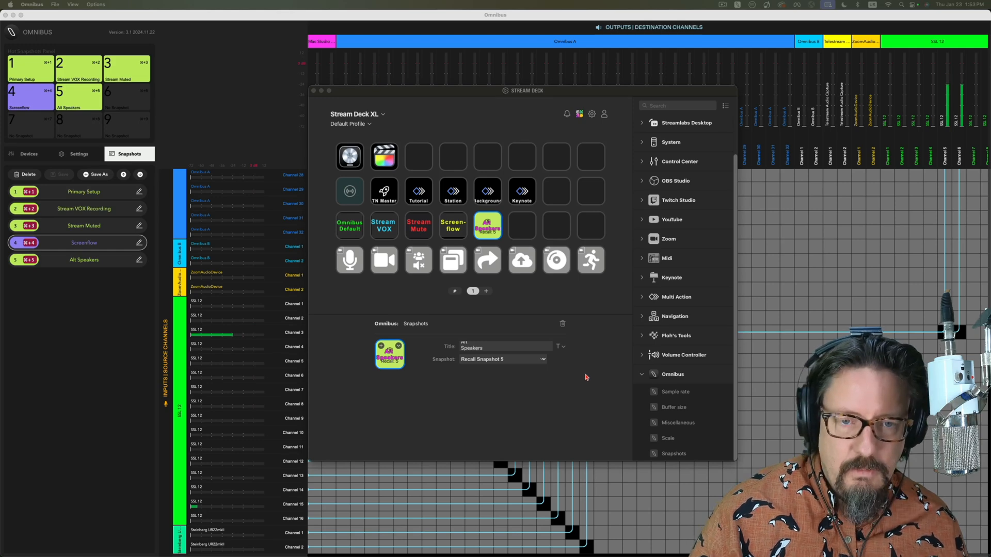
left_click_drag(990, 242, 838, 238)
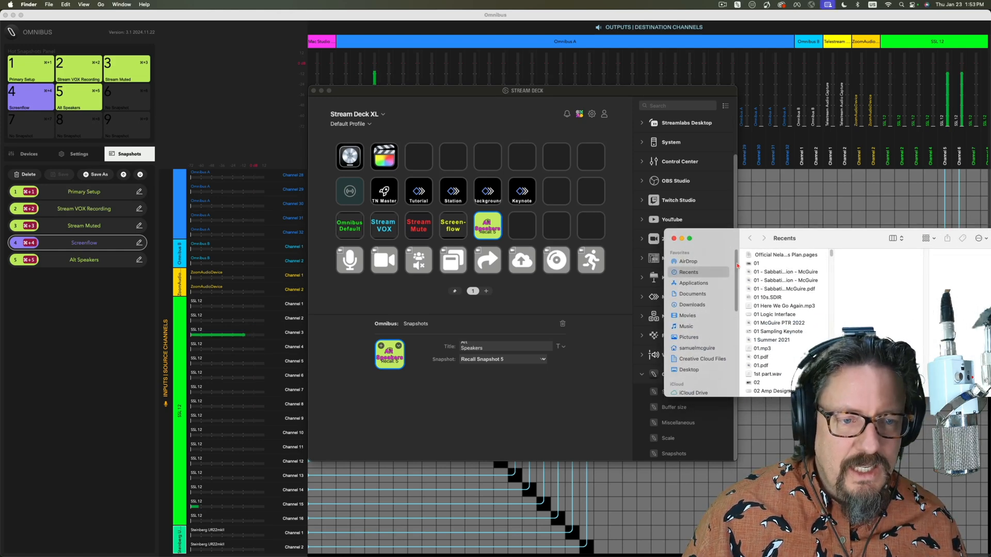
left_click(689, 369)
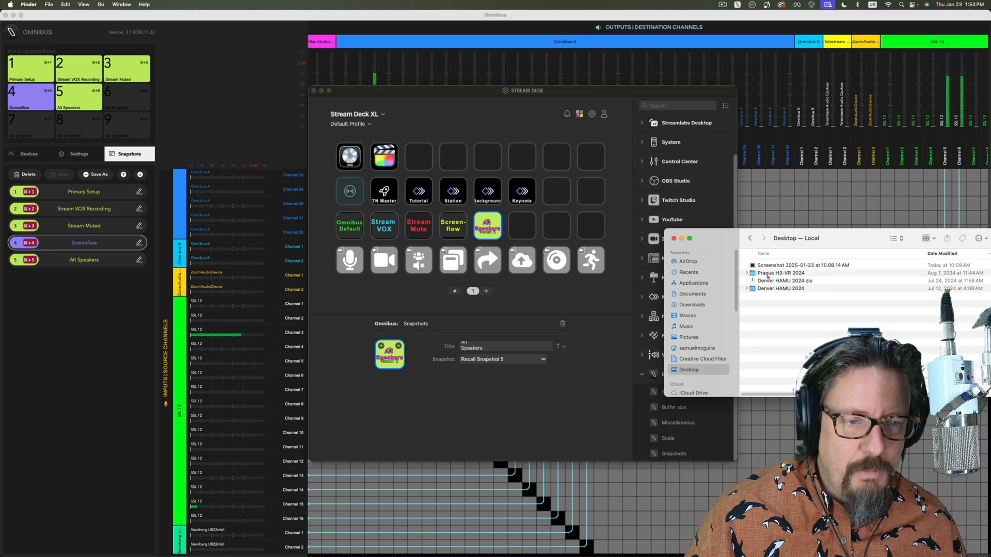
left_click_drag(770, 267, 340, 367)
left_click_drag(379, 371, 390, 355)
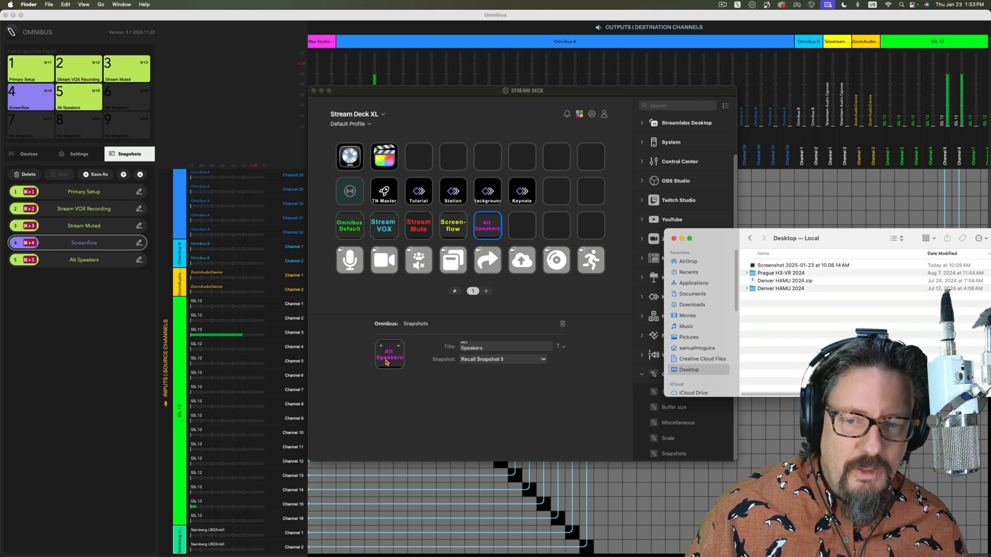
left_click(674, 239)
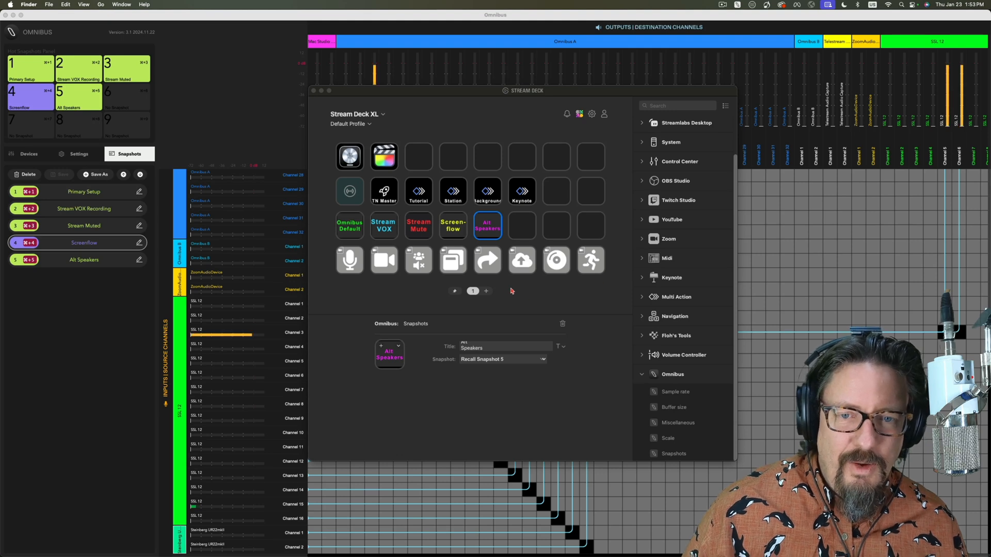
left_click(313, 91)
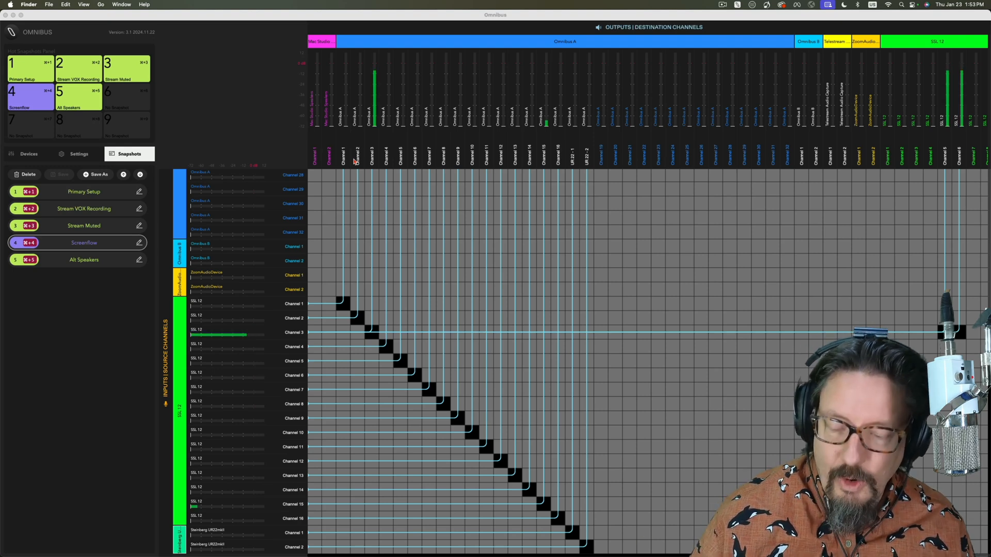
- Switch to Logic Pro, review the output and input device in its audio settings, and close the settings
key("super+Tab")
key("super+Tab")
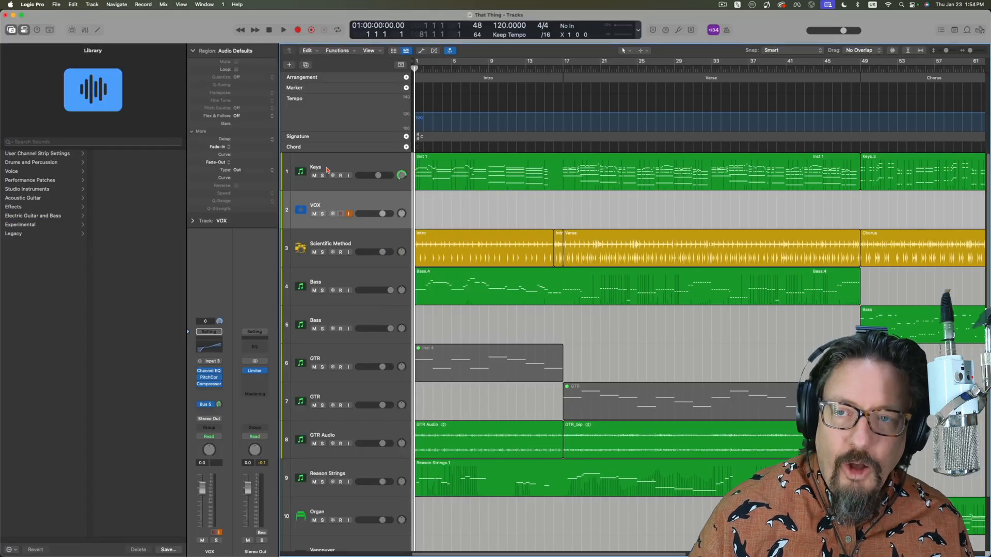
left_click(32, 4)
mouse_move(57, 29)
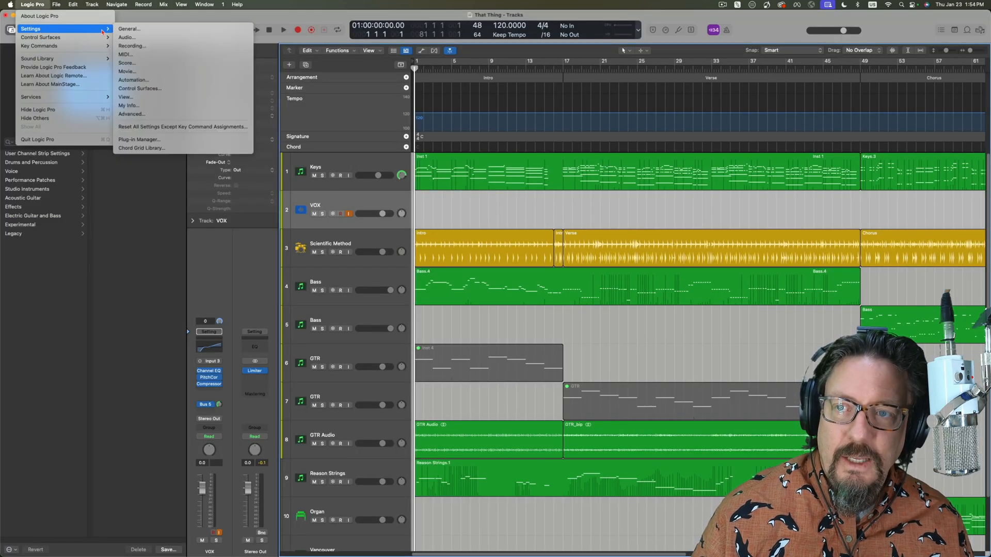
left_click(125, 38)
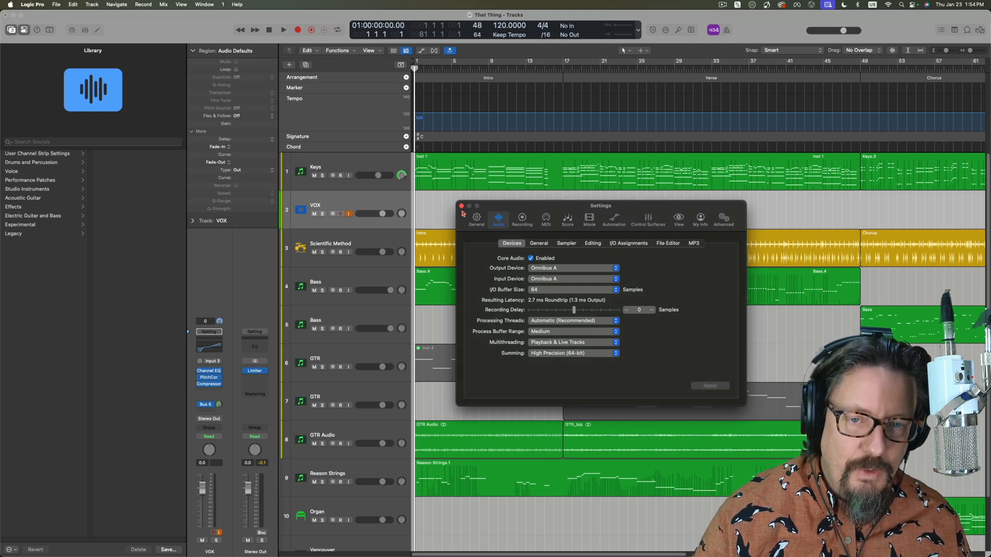
left_click(461, 206)
key("super+Tab")
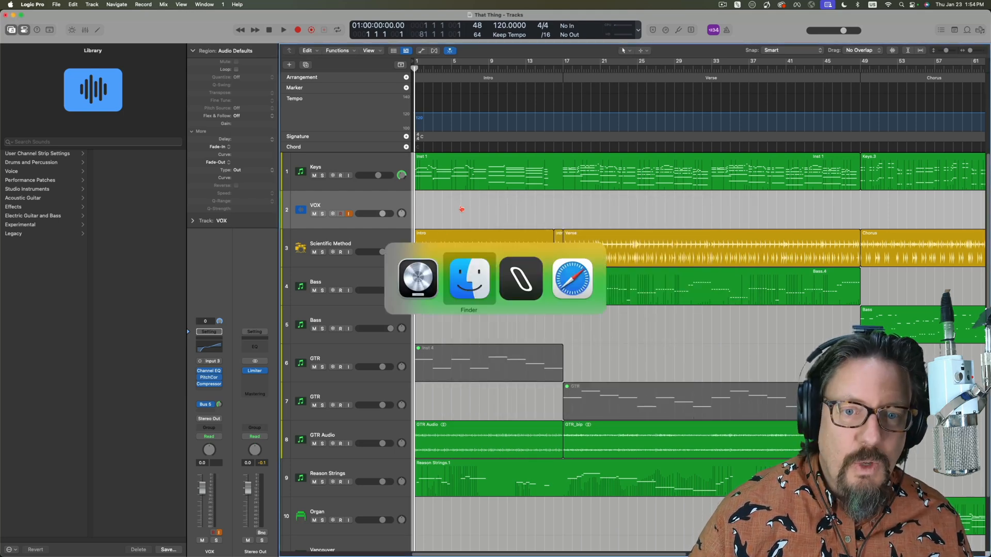
- Switch to Omnibus and review the routing matrix from the Omnibus A sources down to the SSL 12 and Steinberg UR22mkII channels
key("super+Tab")
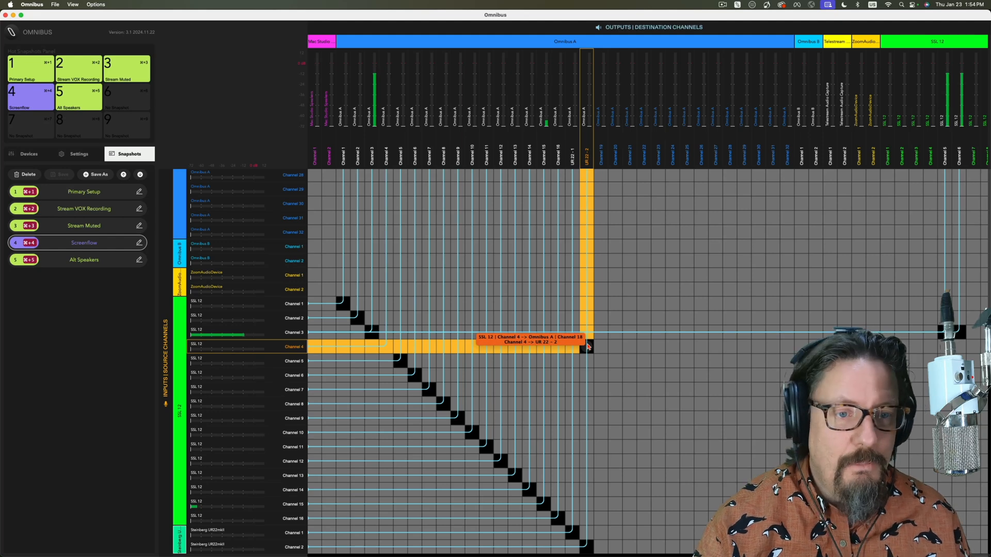
scroll(587, 347, "up", 10)
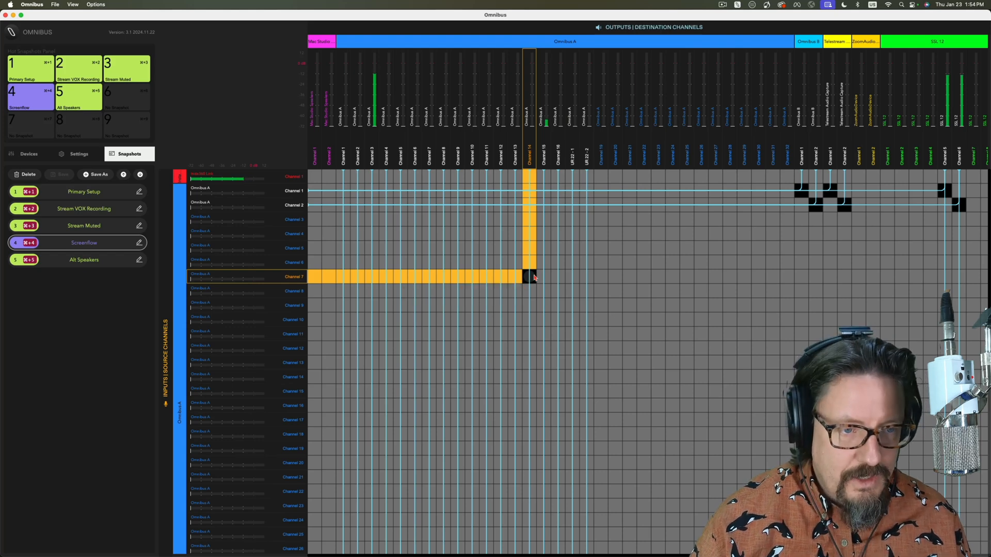
scroll(529, 276, "down", 10)
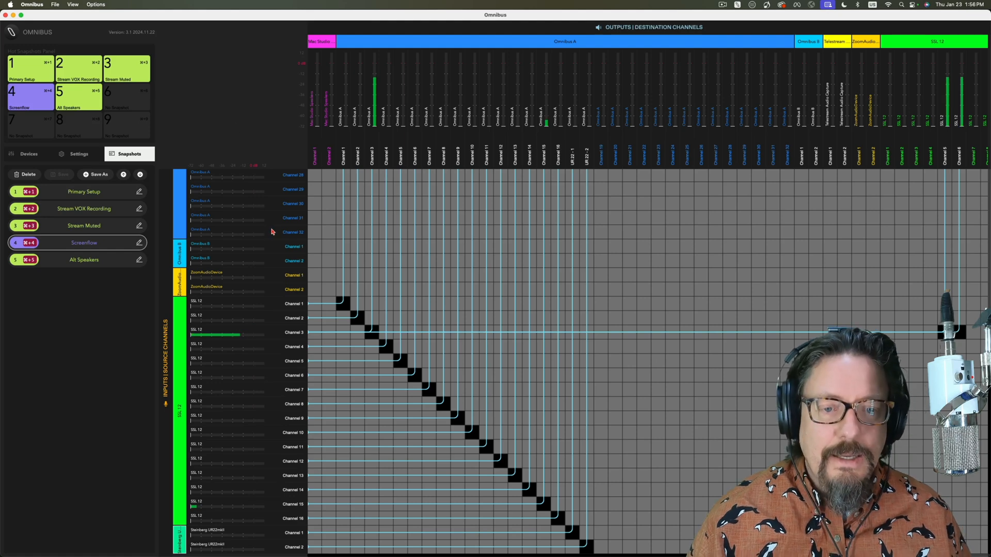
- Switch to the Audiomovers Omnibus 3.0 page in Safari and highlight the text "AVB and NDI" in the tagline, then clear the highlight
key("super+Tab")
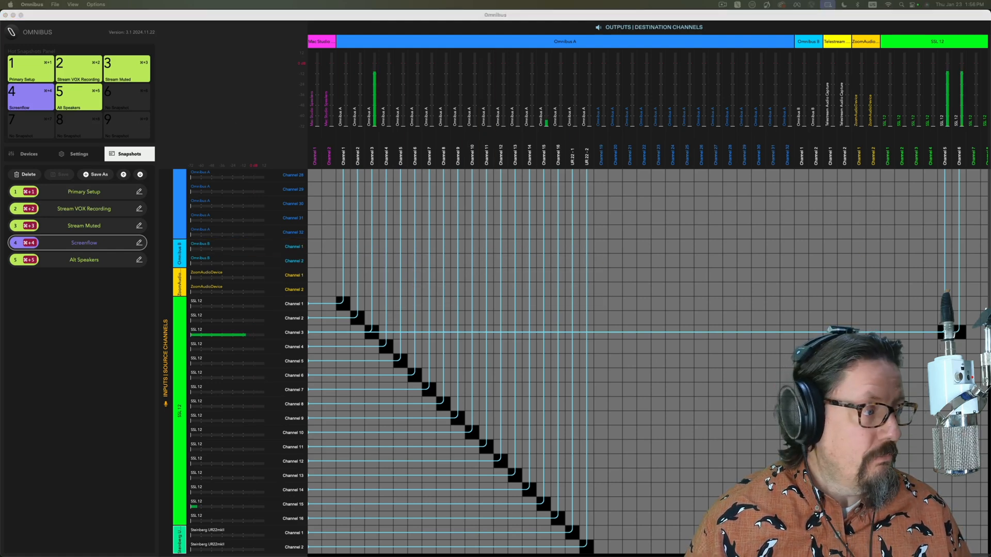
left_click_drag(989, 170, 637, 72)
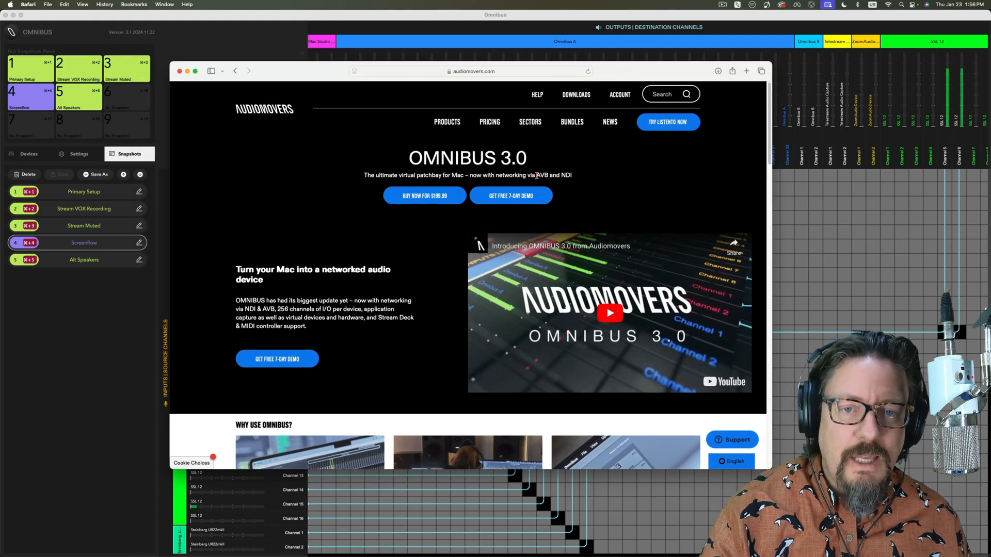
left_click_drag(537, 175, 600, 174)
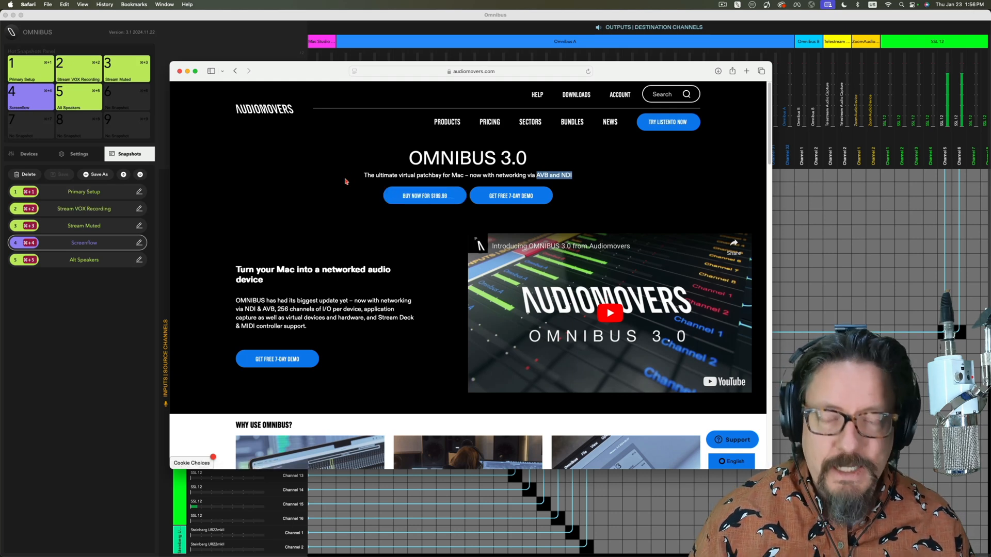
left_click(588, 183)
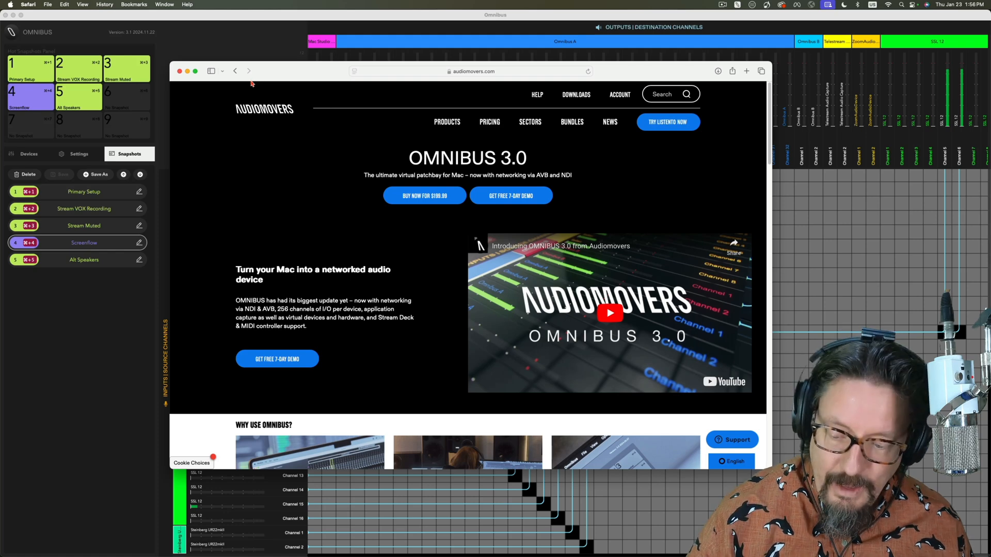
- Switch to Logic Pro, open the I/O Labels window, and choose User labels for Input 17 and Input 18
key("super+Tab")
key("super+Tab")
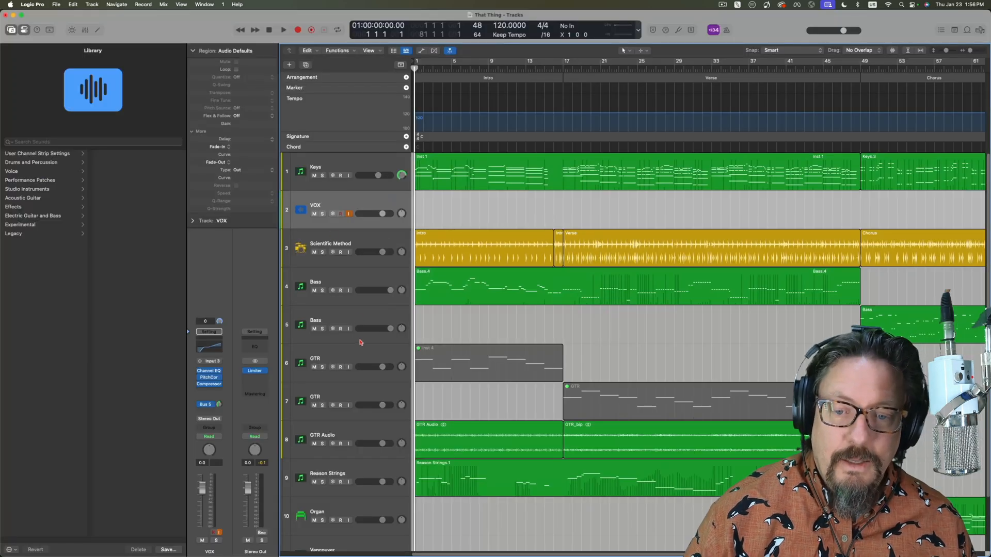
left_click(164, 4)
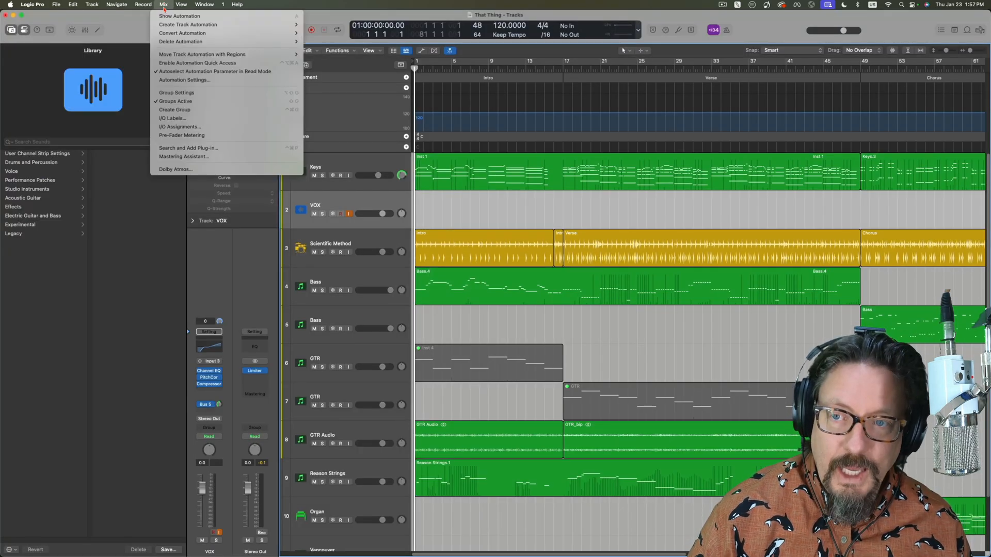
left_click(185, 118)
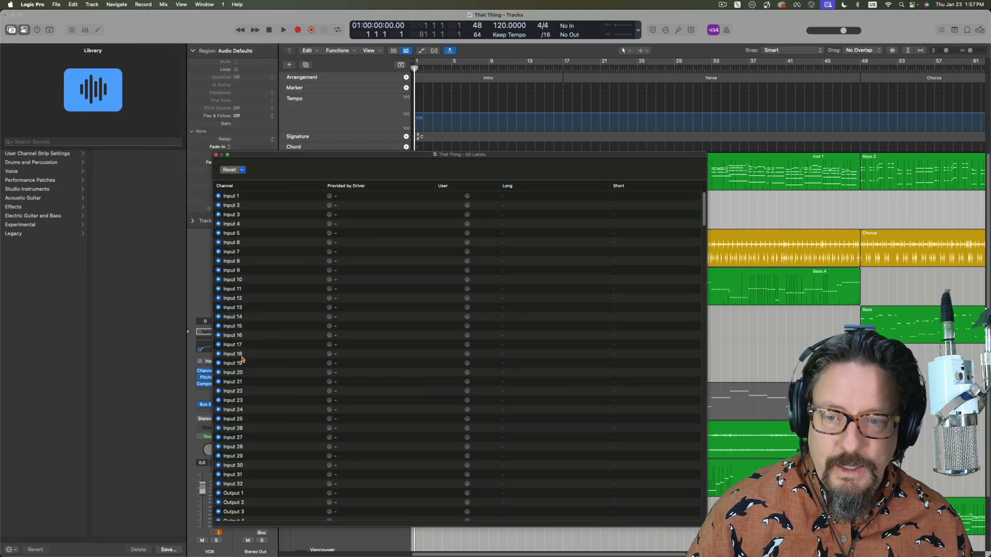
left_click(330, 345)
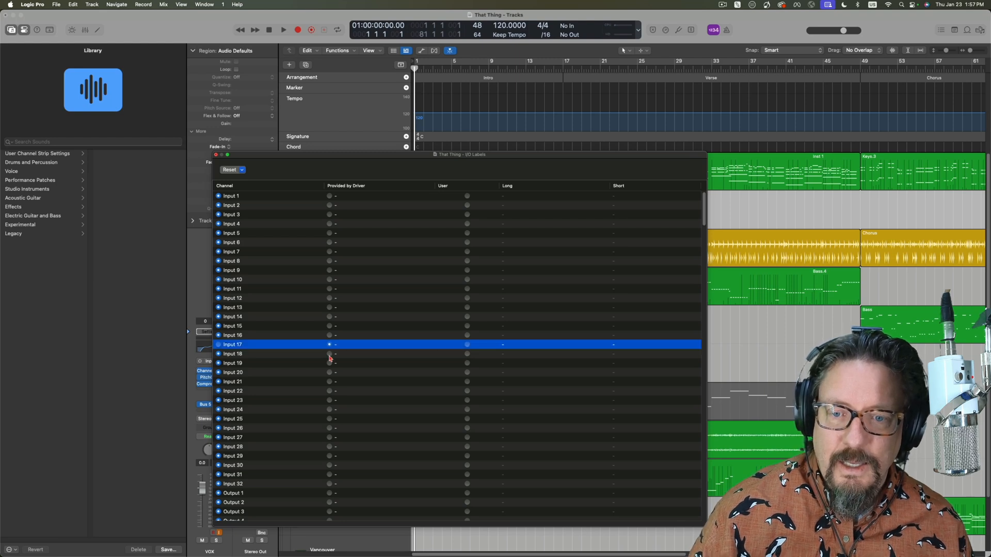
left_click(329, 354)
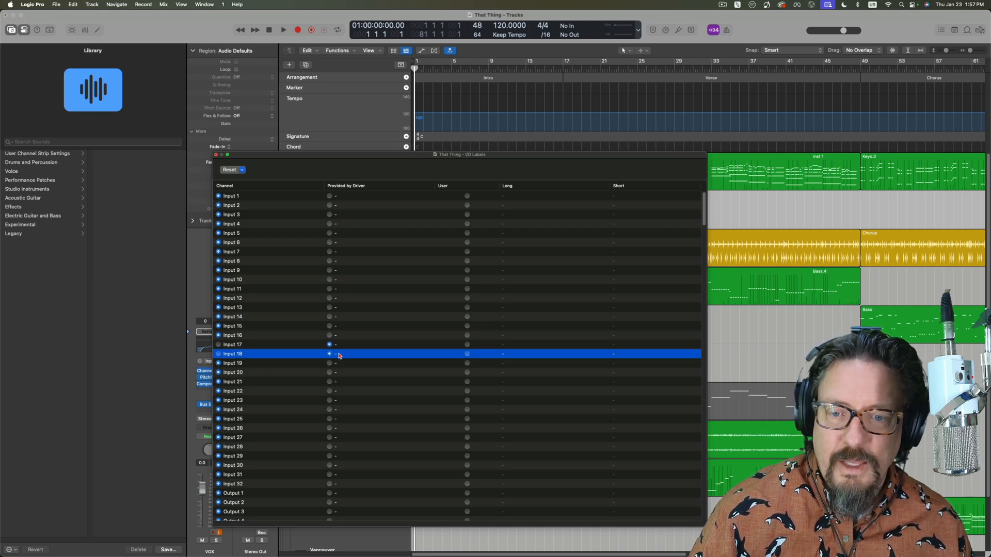
left_click(467, 345)
left_click(467, 354)
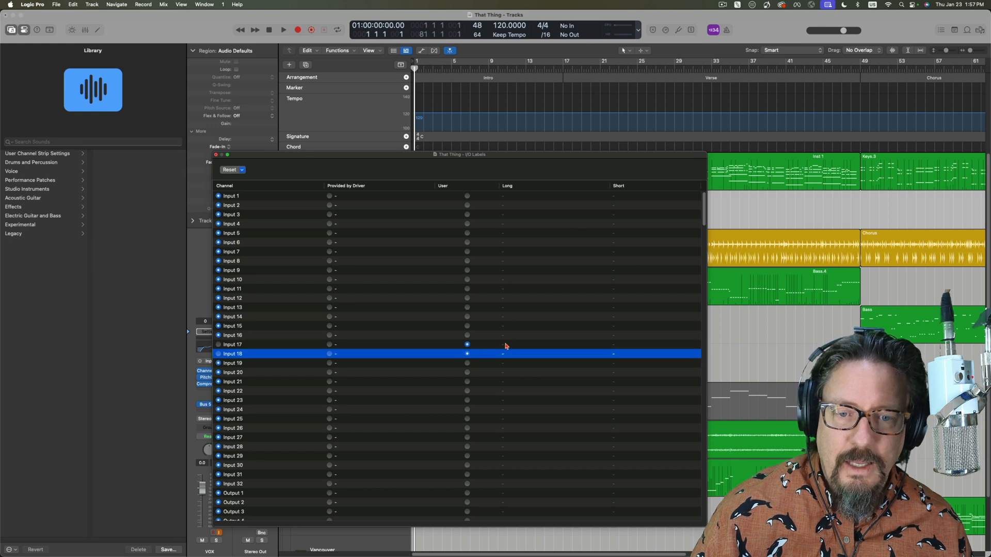
- Enter the short labels "UR 22 - 1" for Input 17 and "UR 22 - 2" for Input 18
left_click(503, 346)
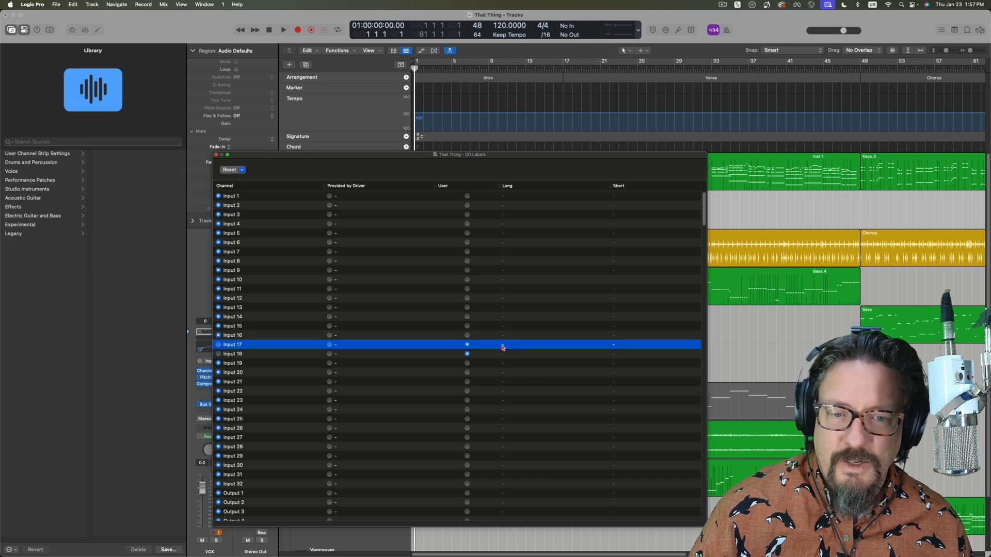
double_click(619, 345)
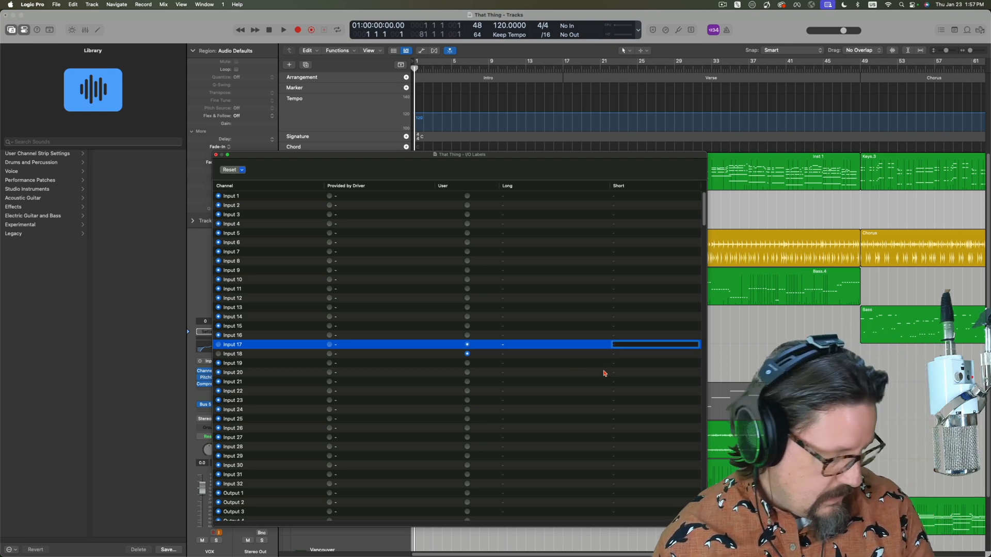
type("US")
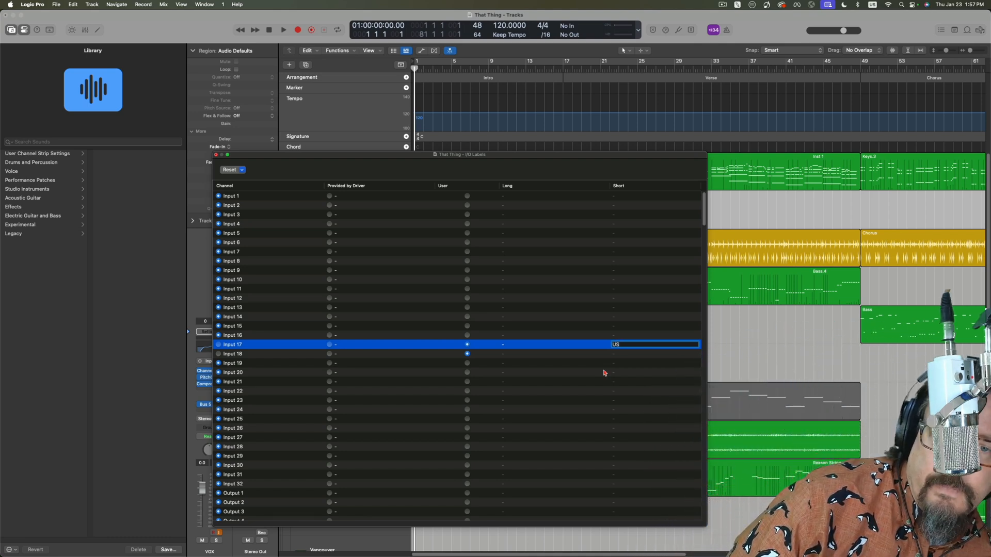
key("BackSpace")
type("R22 - 1")
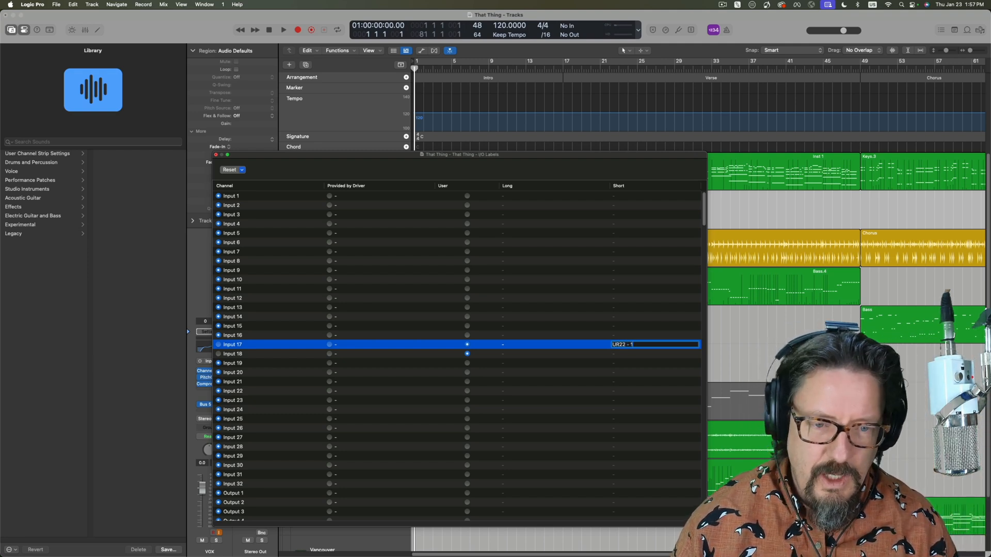
double_click(619, 354)
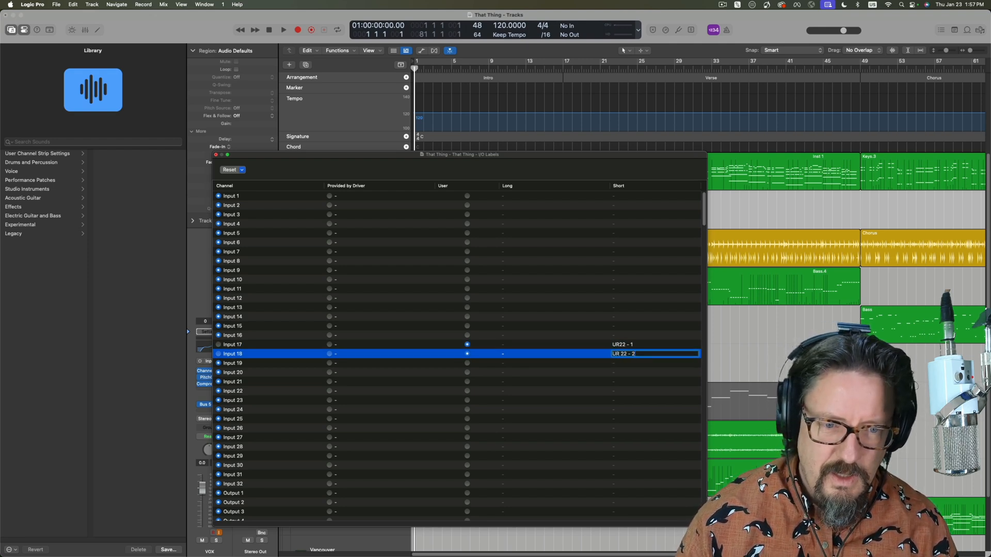
left_click(620, 346)
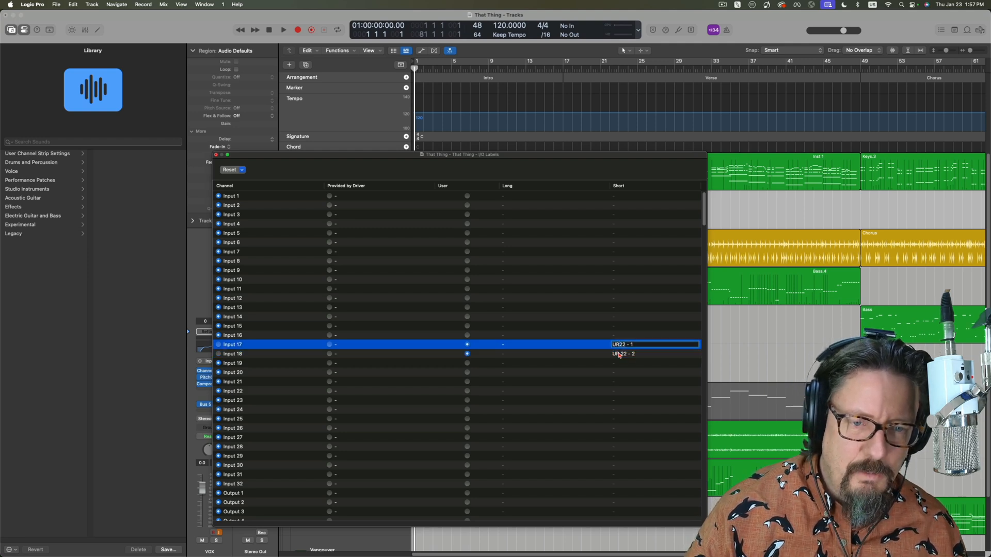
- Enter the long labels "UR 22 - 1" for Input 17 and "UR 22 - 2" for Input 18, and close the I/O Labels window
double_click(506, 344)
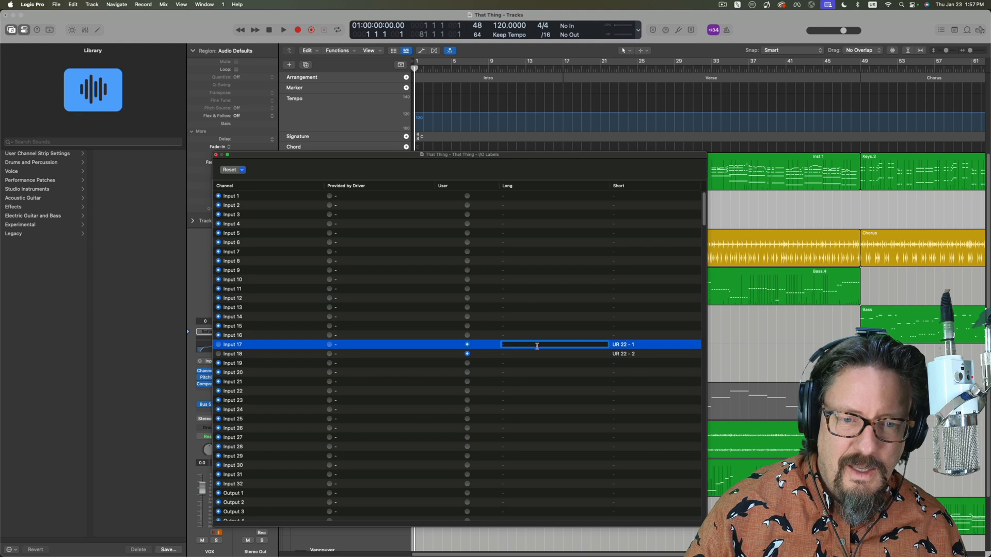
type("UR 22 -")
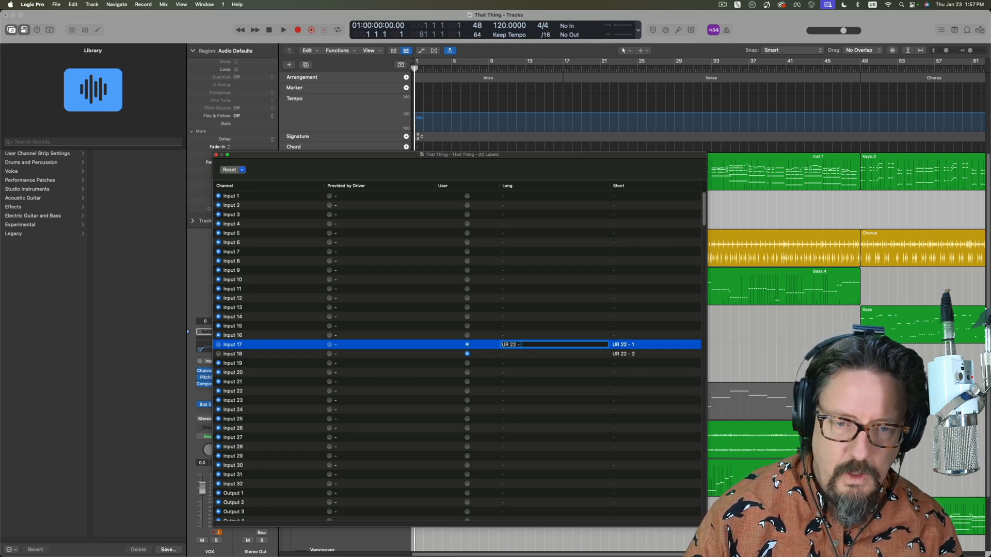
type(" 1")
double_click(524, 353)
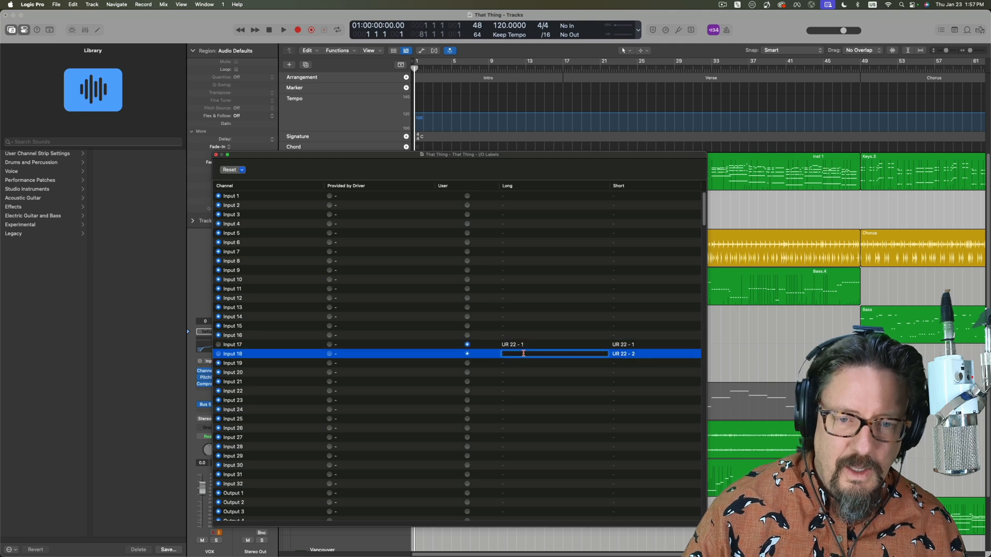
type("UR")
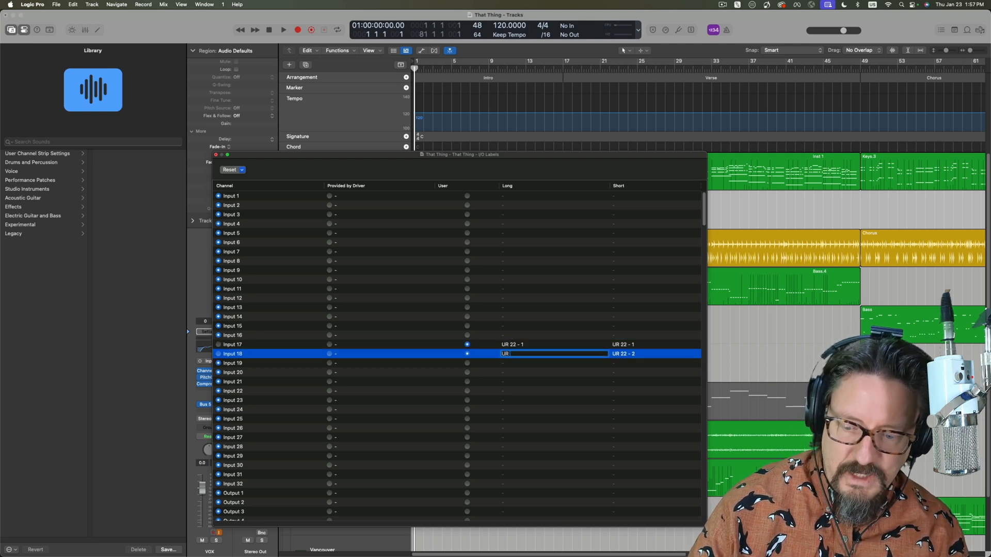
type(" 22")
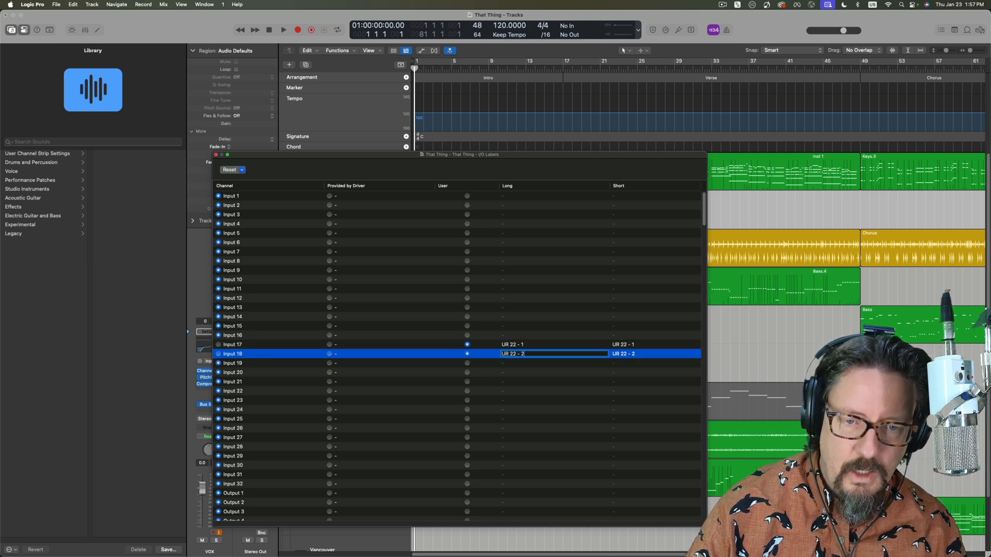
type(" - 2")
key("Return")
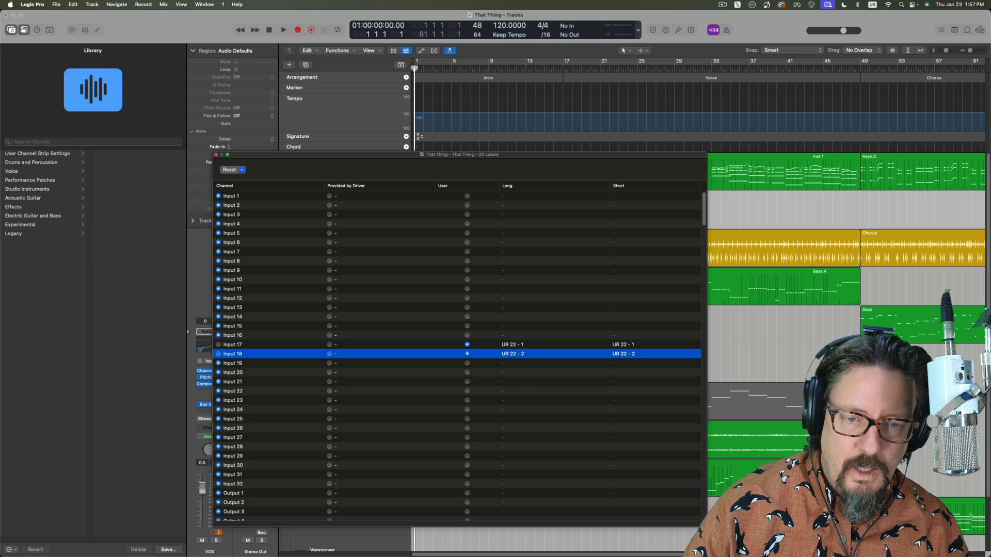
left_click(217, 155)
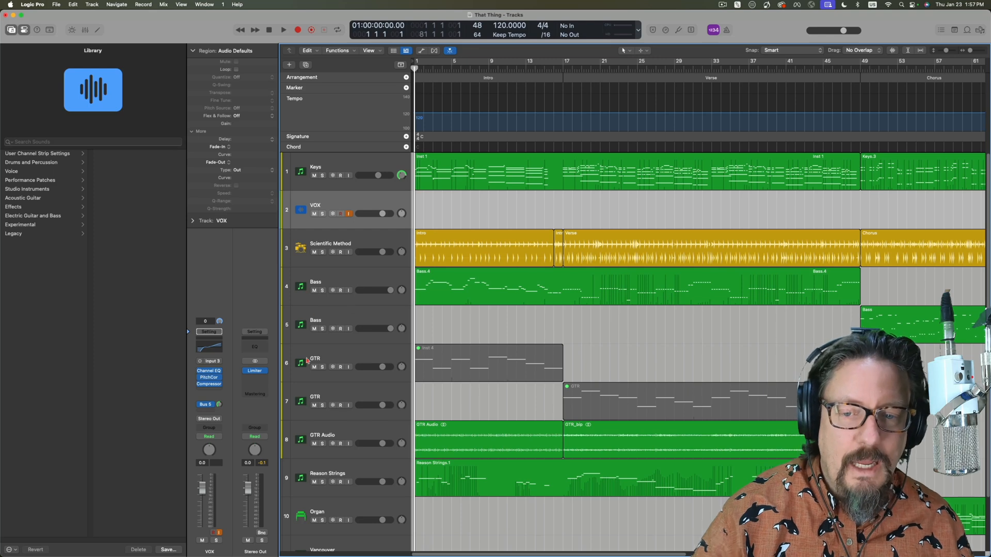
- Search the VOX track's input choices for "ur" and dismiss the list without choosing an input
left_click(214, 361)
mouse_move(219, 400)
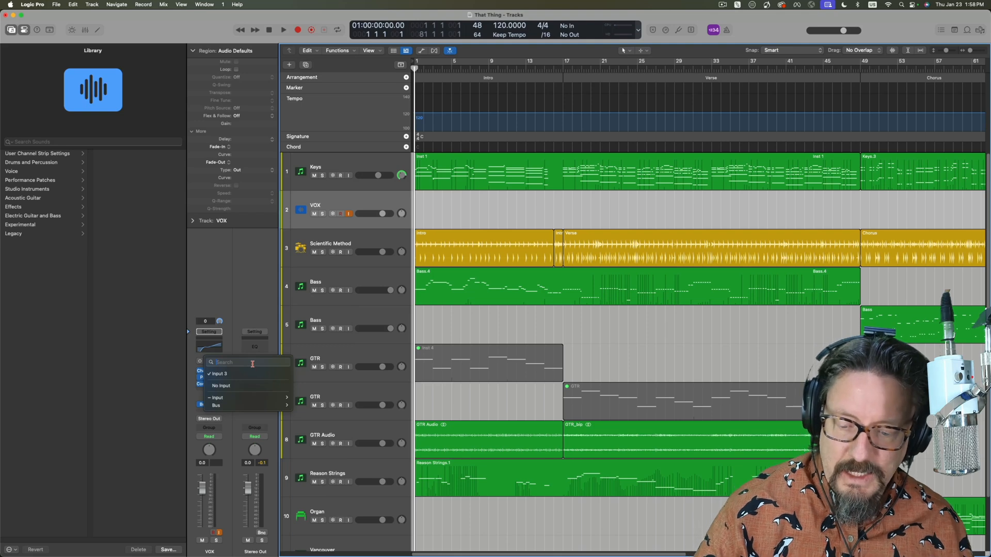
type("ur")
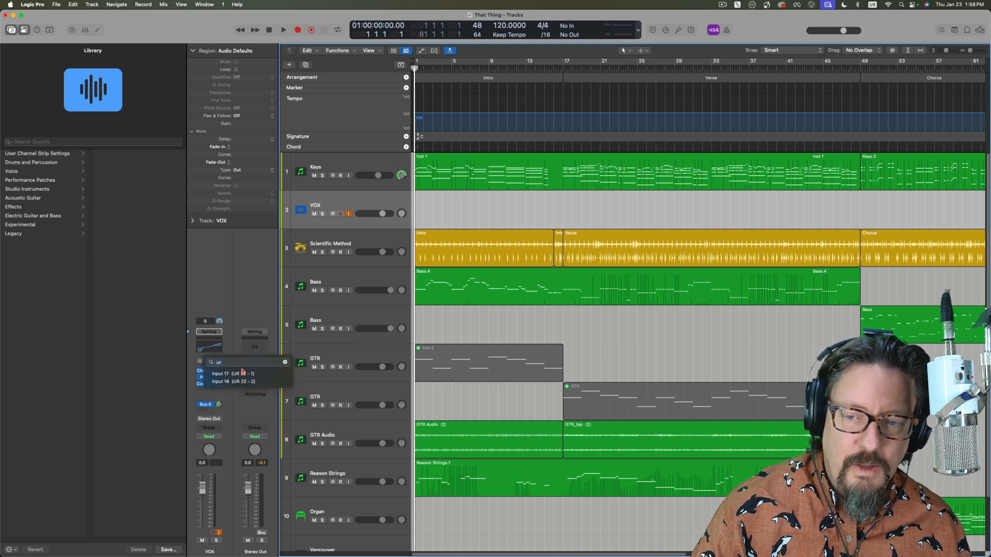
left_click(250, 305)
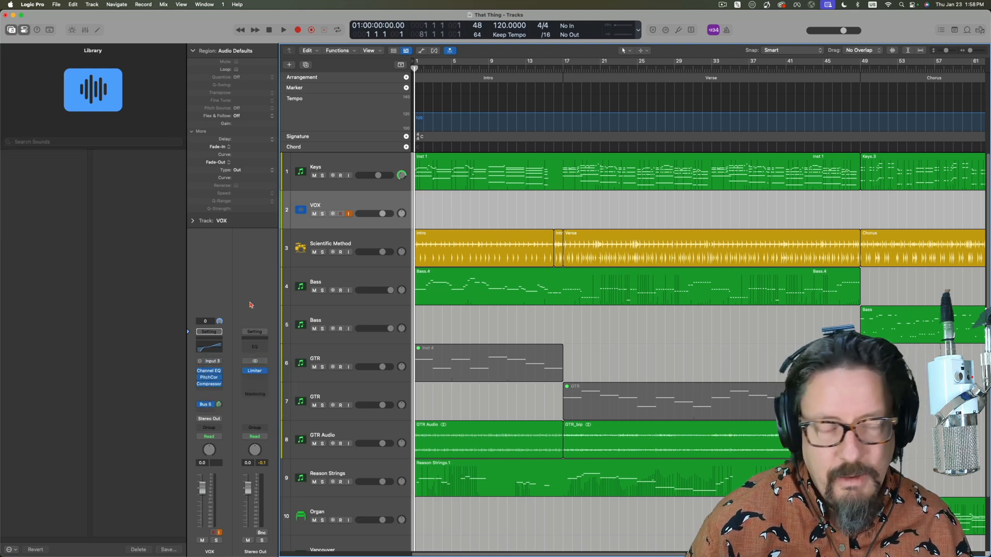